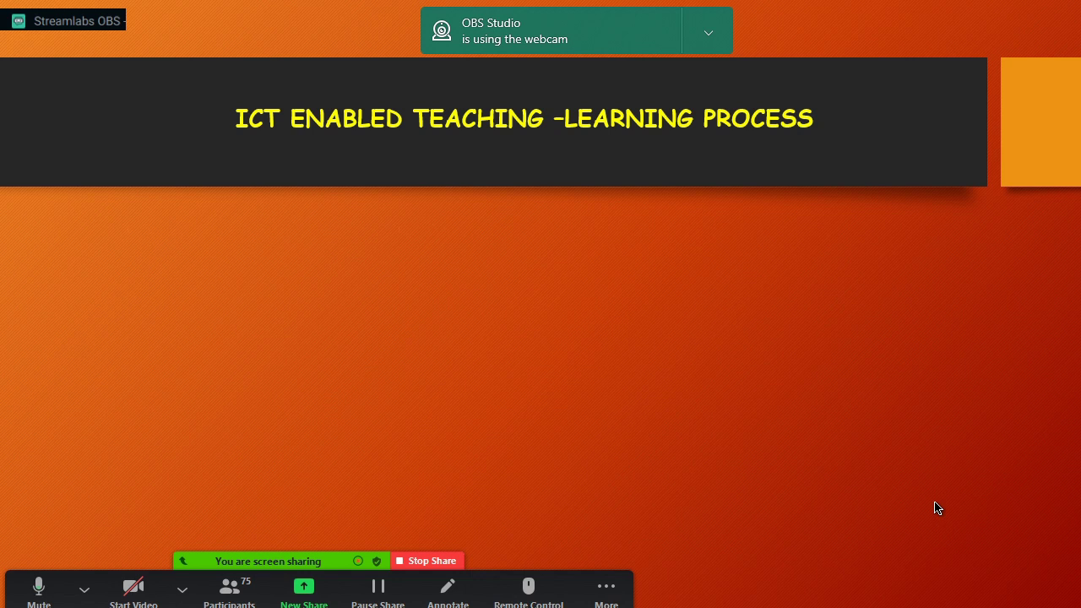
Step: Advance the slide show from the "ICT Enabled Teaching-Learning Process" slide to the Flipped Classroom slide and end the show
{"action": "left_click", "coordinate": [938, 507]}
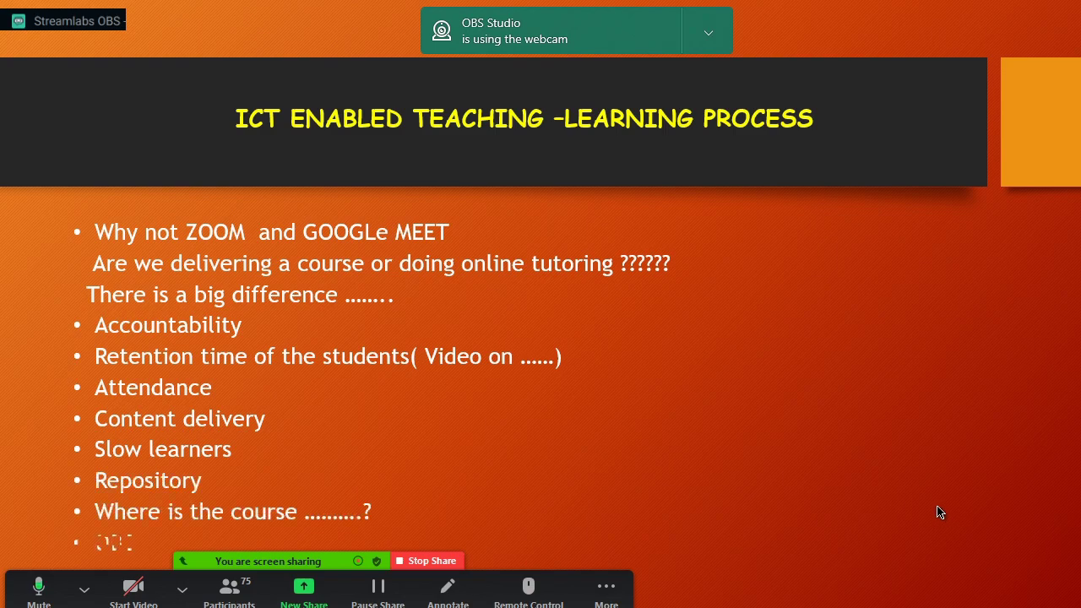
{"action": "key", "text": "Right"}
{"action": "key", "text": "Right"}
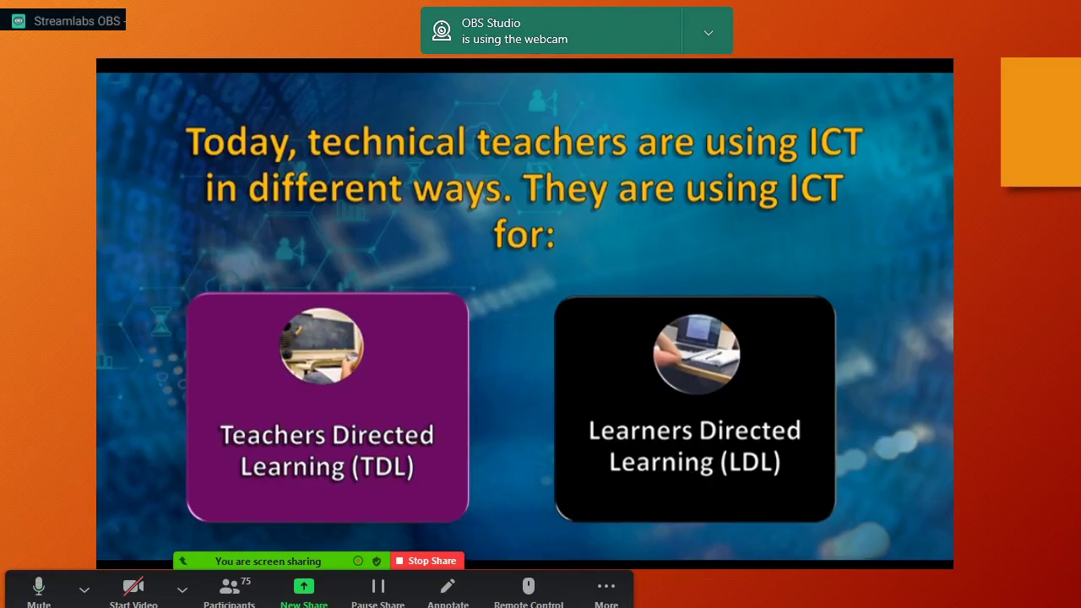
{"action": "key", "text": "Right"}
{"action": "key", "text": "Right"}
{"action": "key", "text": "Right"}
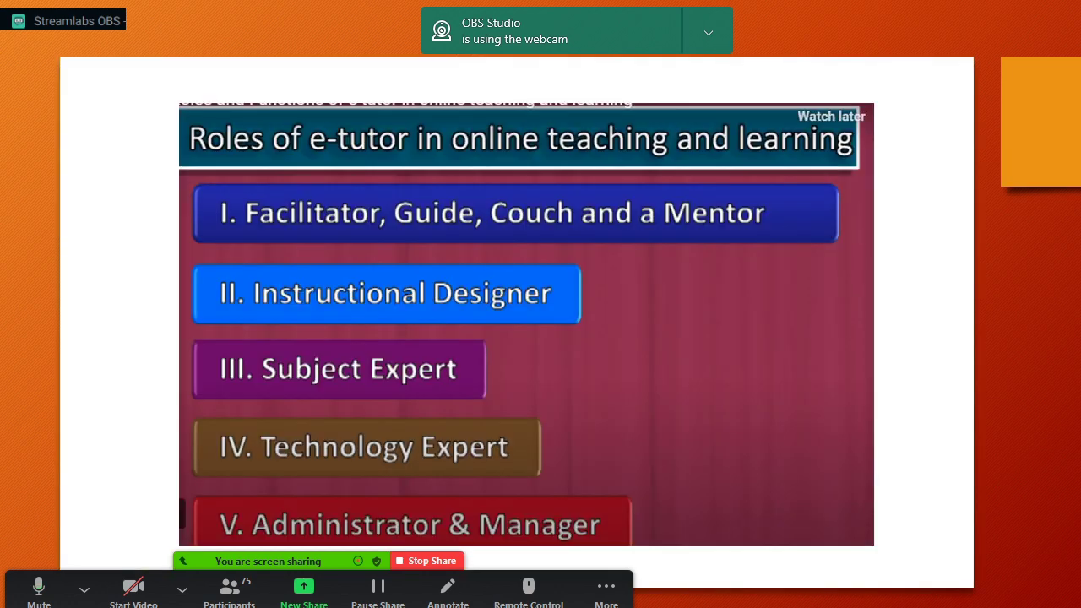
{"action": "key", "text": "Right"}
{"action": "key", "text": "Right"}
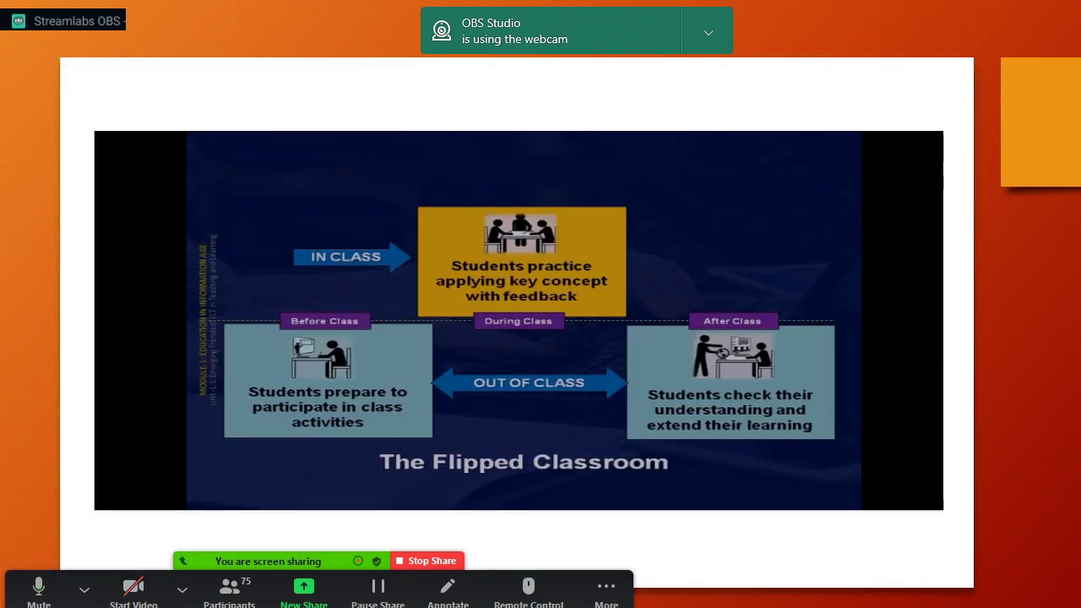
{"action": "key", "text": "Escape"}
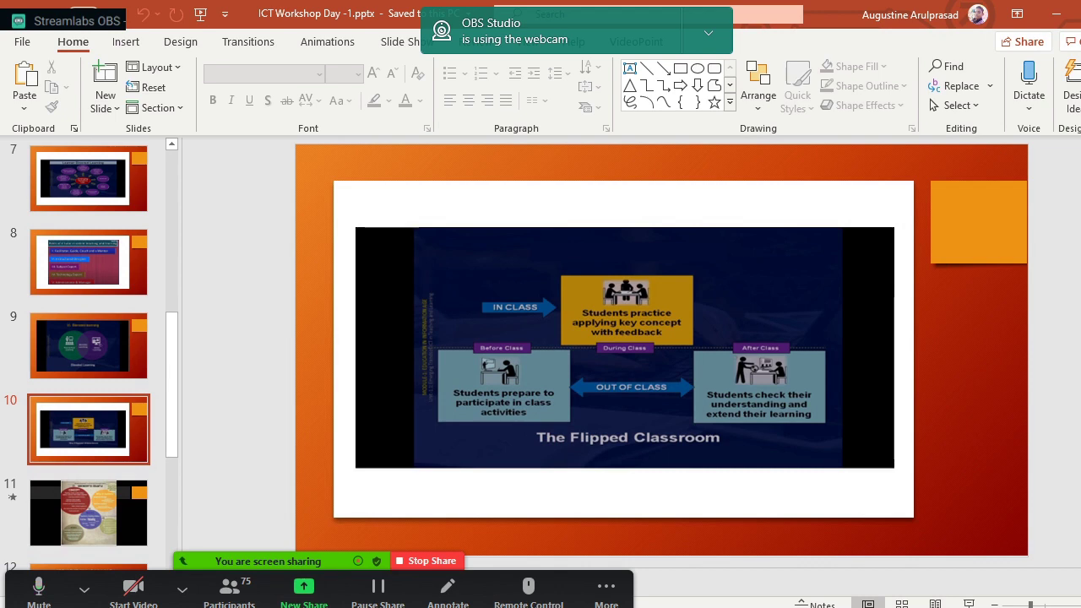
Step: Minimise the presentation, switch to OBS Studio and stop the recording
{"action": "left_click", "coordinate": [1054, 14]}
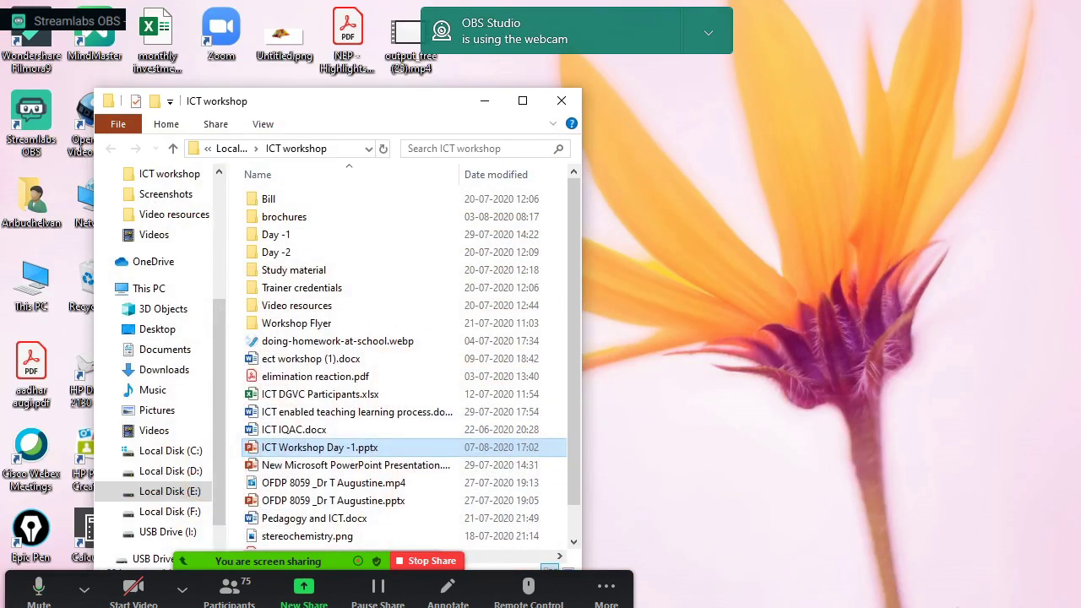
{"action": "key", "text": "alt+Tab"}
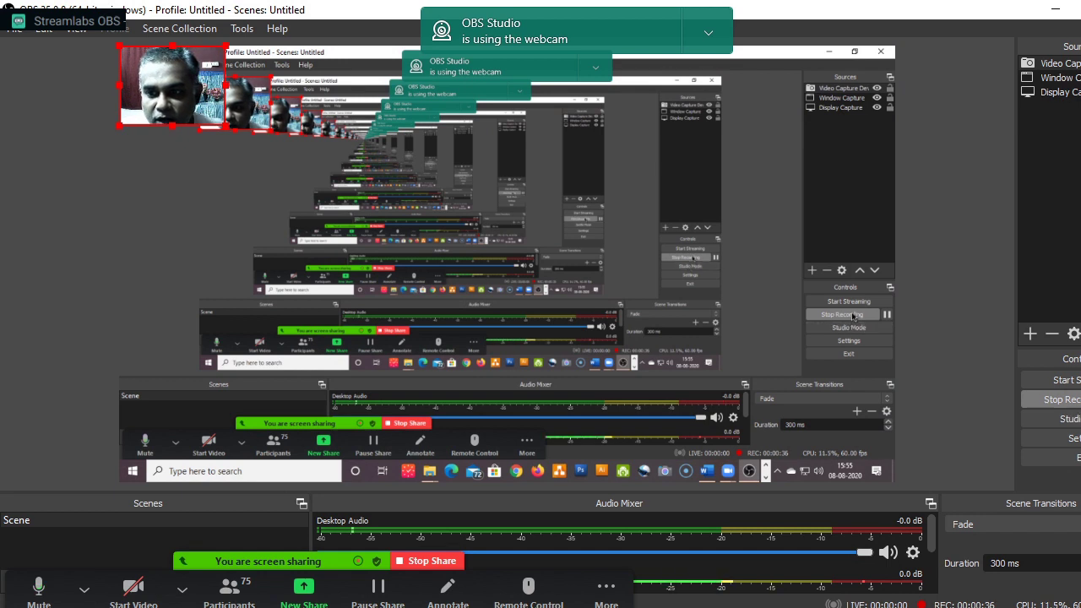
{"action": "left_click", "coordinate": [1051, 399]}
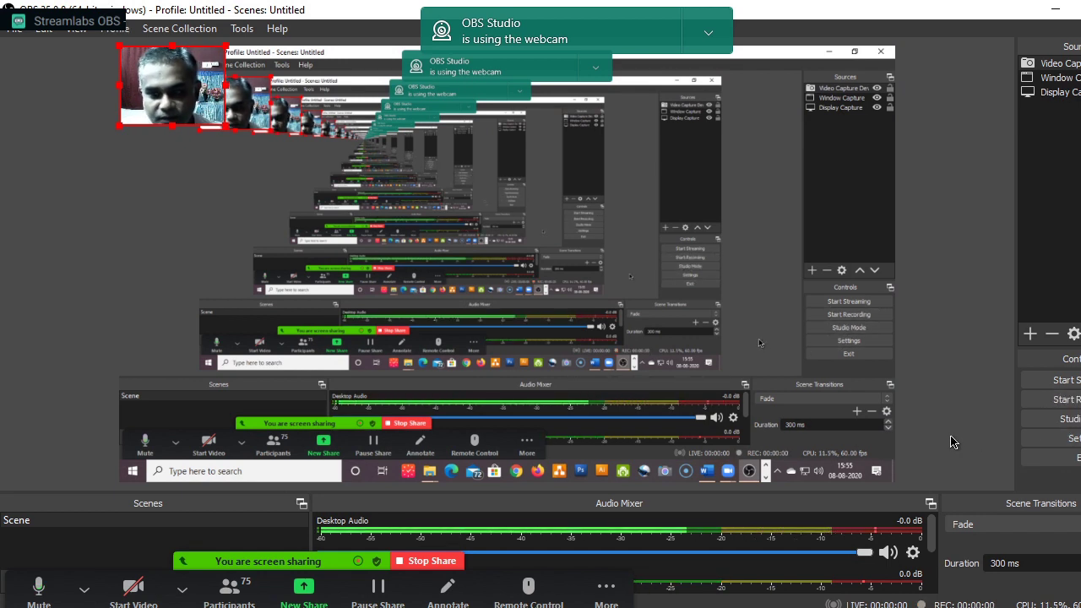
{"action": "left_click", "coordinate": [10, 30]}
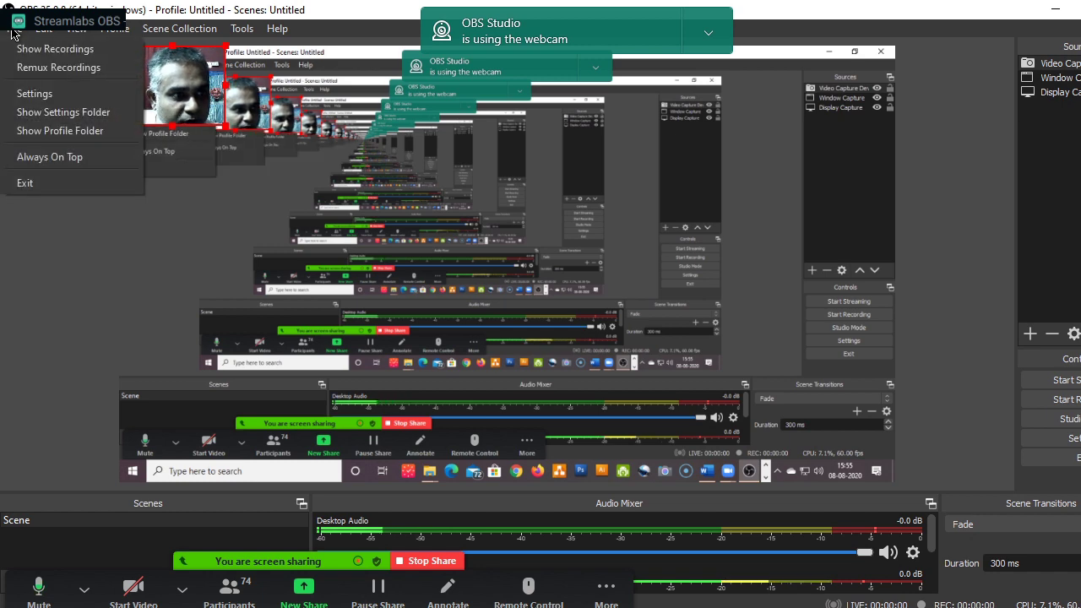
{"action": "left_click", "coordinate": [48, 53]}
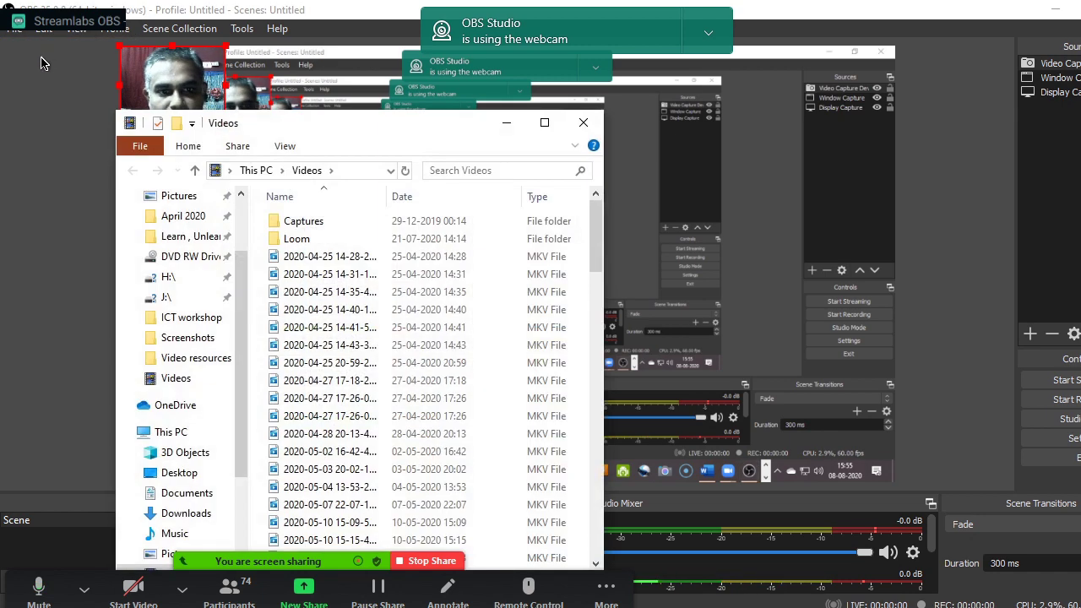
{"action": "scroll", "coordinate": [357, 309], "scroll_direction": "down", "scroll_amount": 20}
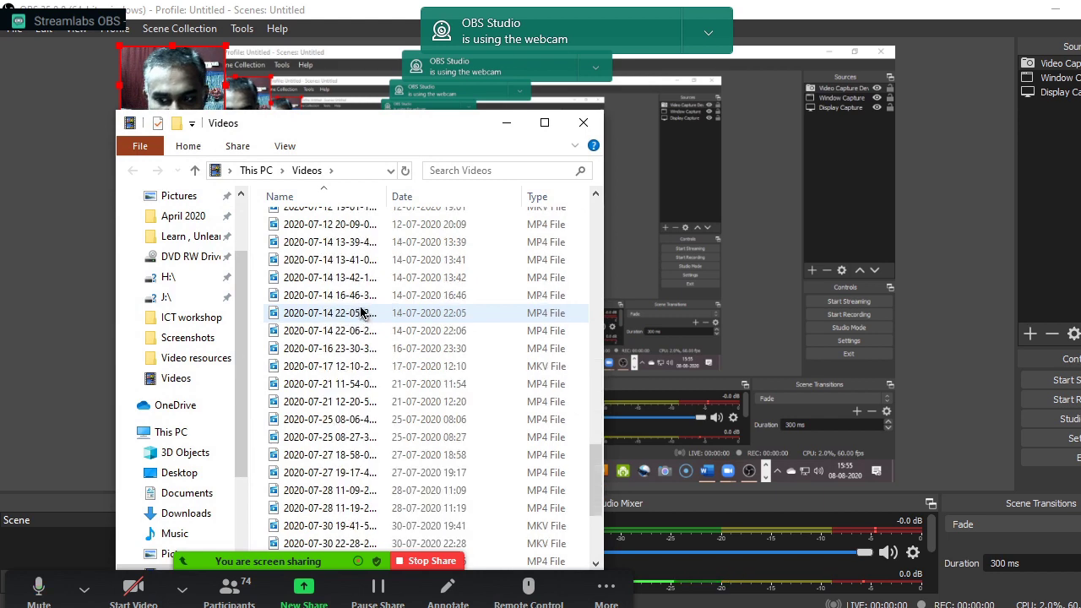
{"action": "scroll", "coordinate": [360, 312], "scroll_direction": "down", "scroll_amount": 4}
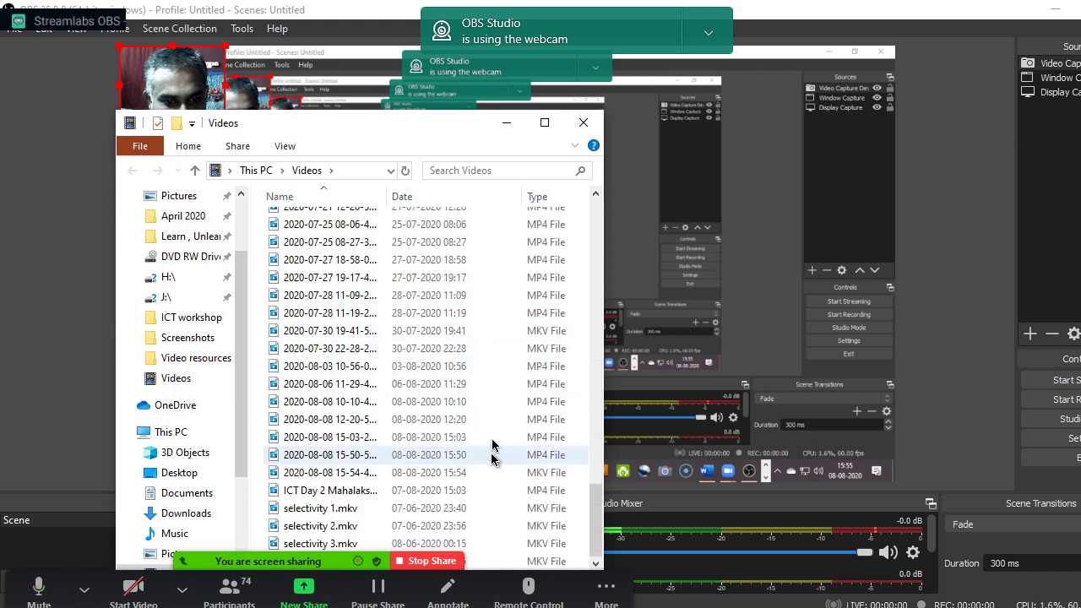
{"action": "left_click_drag", "start_coordinate": [439, 125], "coordinate": [822, 30]}
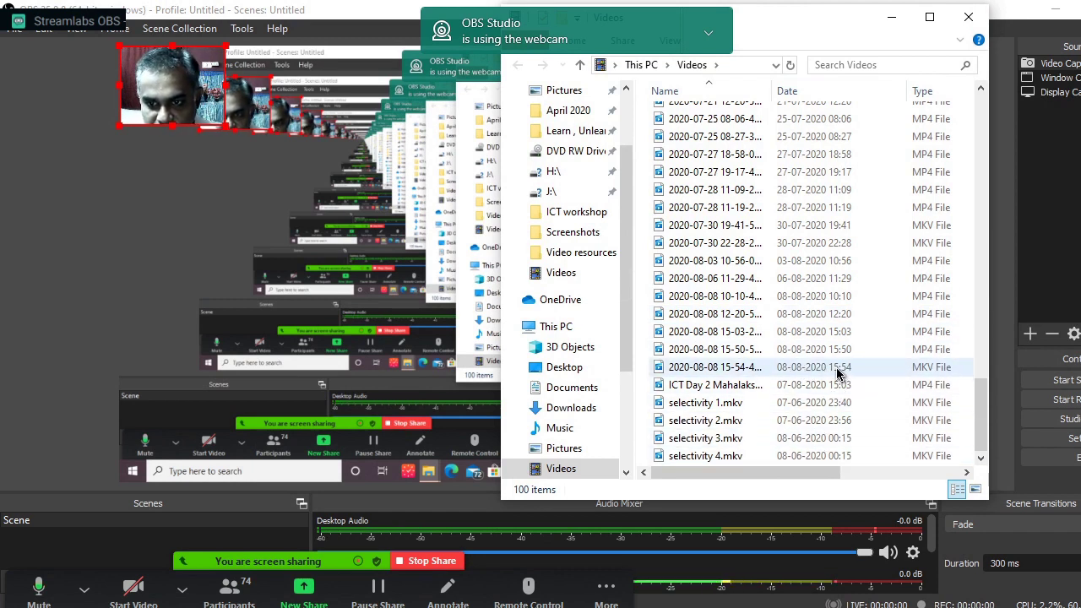
{"action": "double_click", "coordinate": [718, 367]}
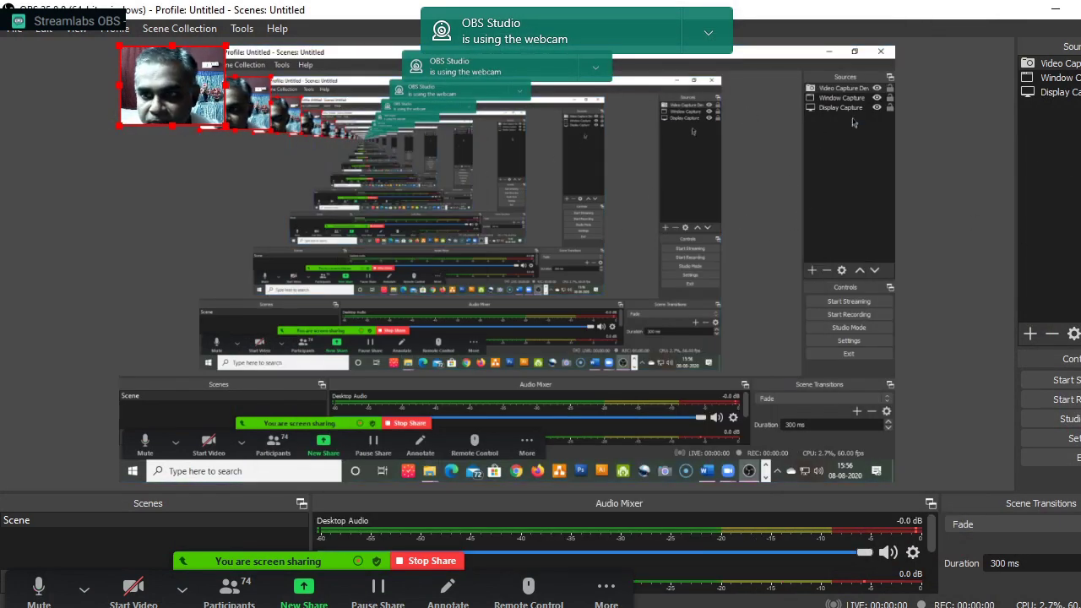
Step: Move the Display Capture source above Window Capture in the scene's source order
{"action": "left_click", "coordinate": [1060, 78]}
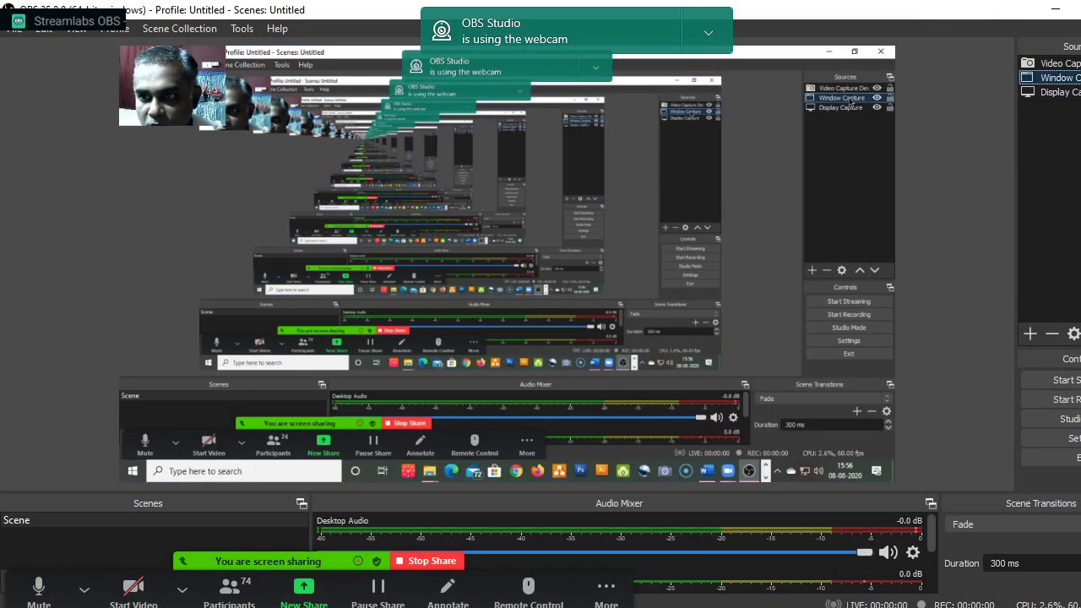
{"action": "left_click", "coordinate": [1073, 78]}
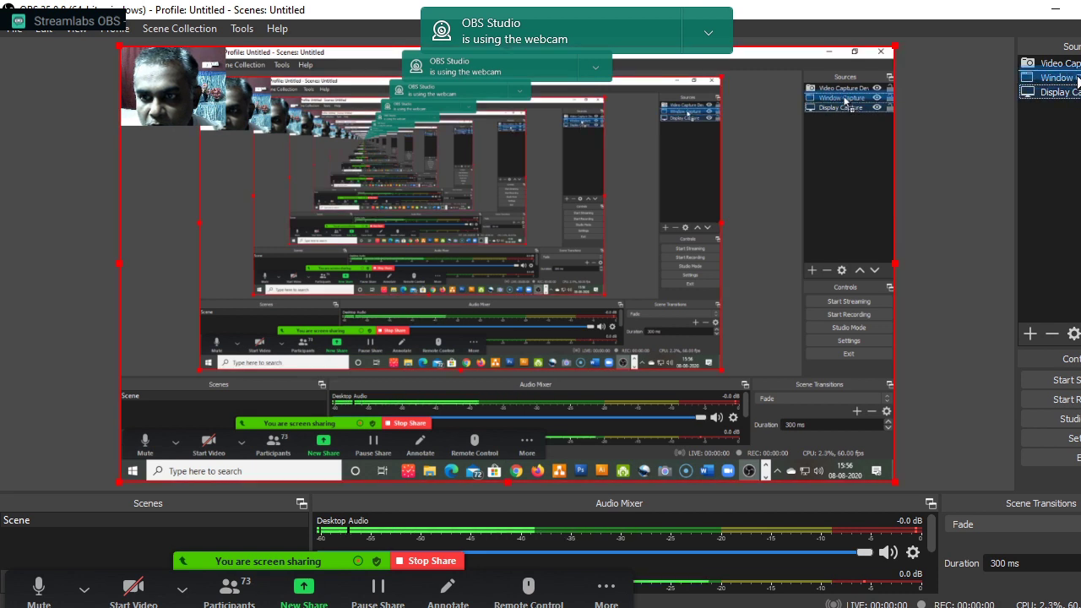
{"action": "left_click_drag", "start_coordinate": [1073, 92], "coordinate": [1077, 79]}
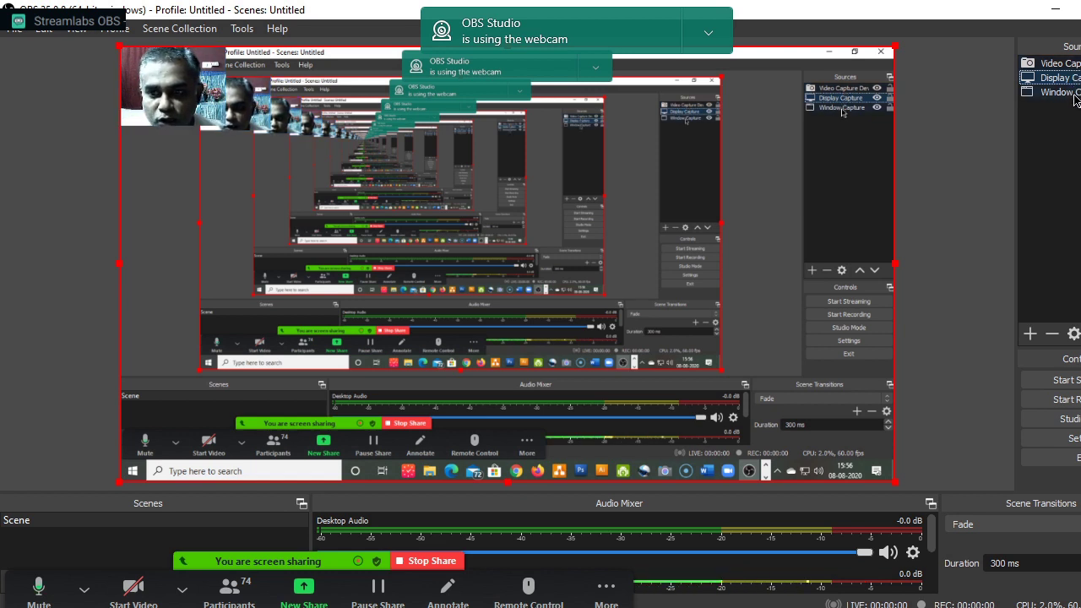
Step: Start a new recording and switch to PowerPoint to present from the Flipped Classroom slide to the Challenges slide, ending the show there
{"action": "left_click", "coordinate": [1069, 399]}
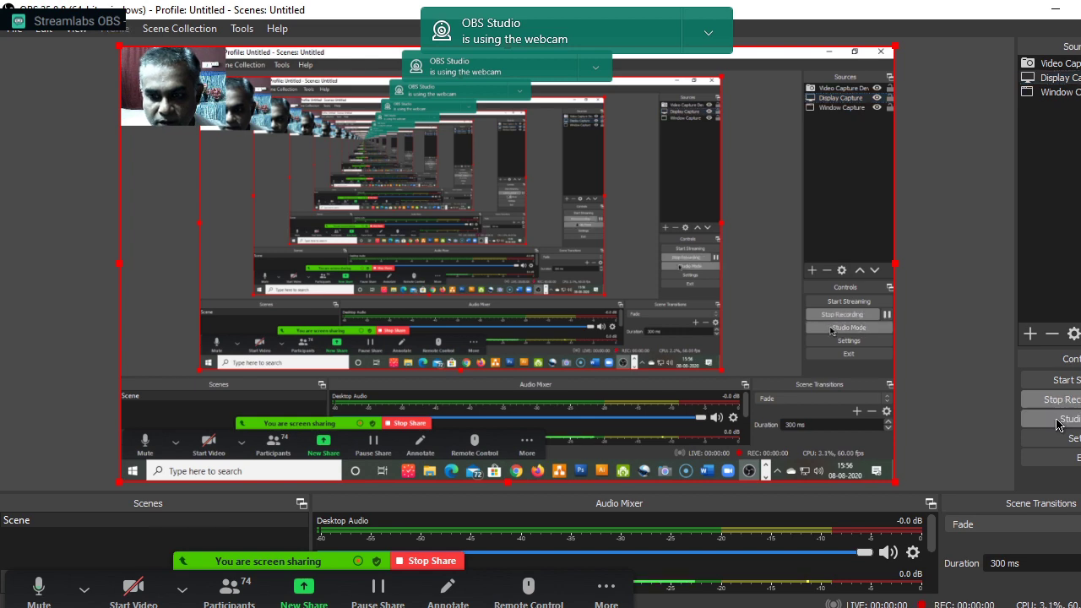
{"action": "left_click", "coordinate": [1054, 13]}
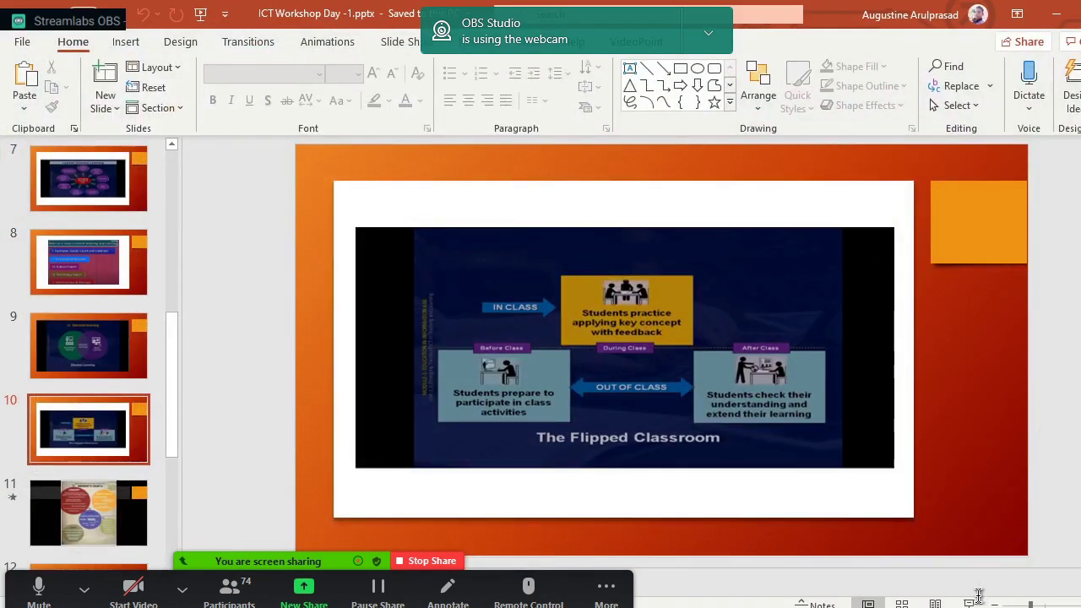
{"action": "left_click", "coordinate": [970, 604]}
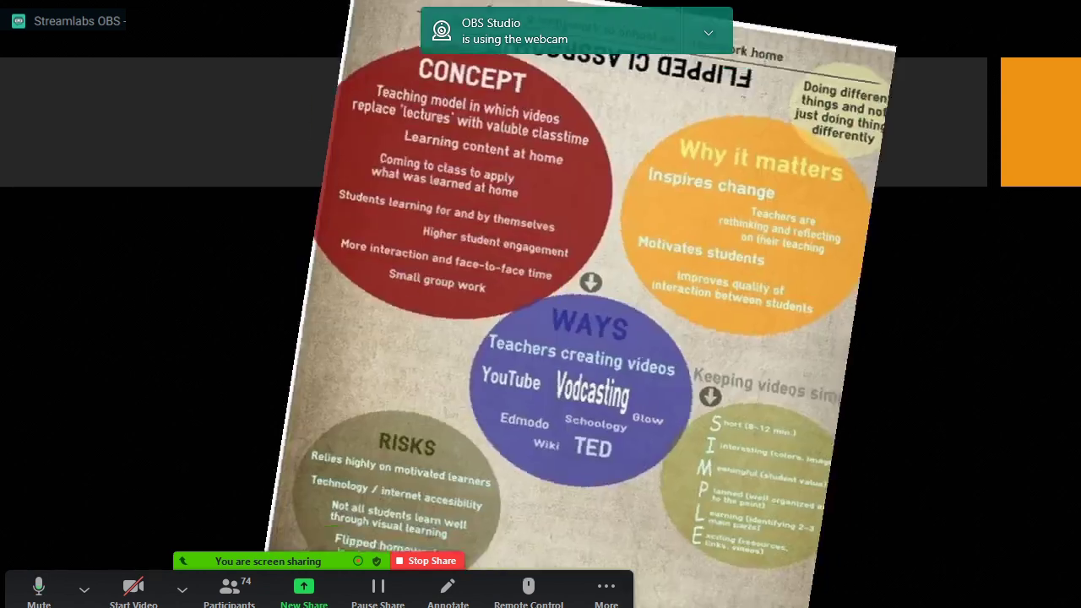
{"action": "key", "text": "Right"}
{"action": "key", "text": "Right"}
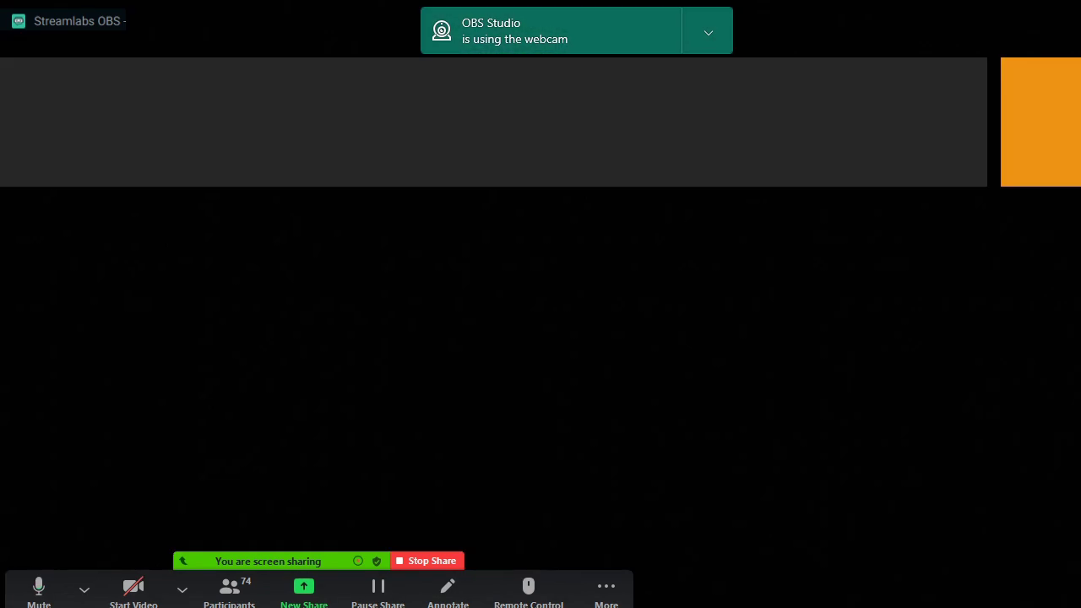
{"action": "key", "text": "Right"}
{"action": "key", "text": "Escape"}
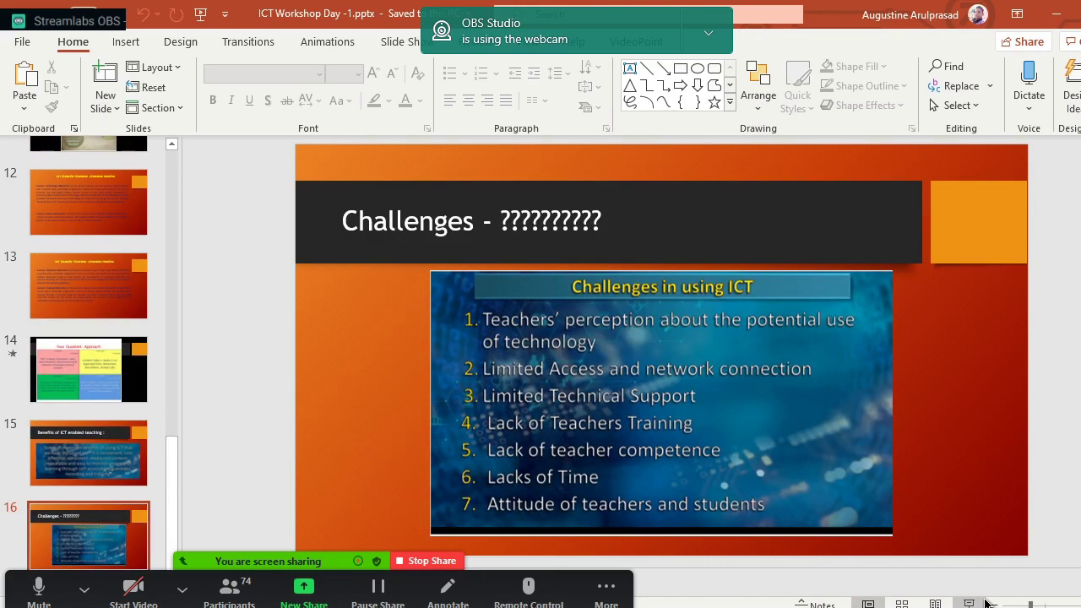
Step: Minimise PowerPoint, return to OBS Studio and stop the second recording
{"action": "left_click", "coordinate": [1056, 13]}
{"action": "left_click", "coordinate": [937, 607]}
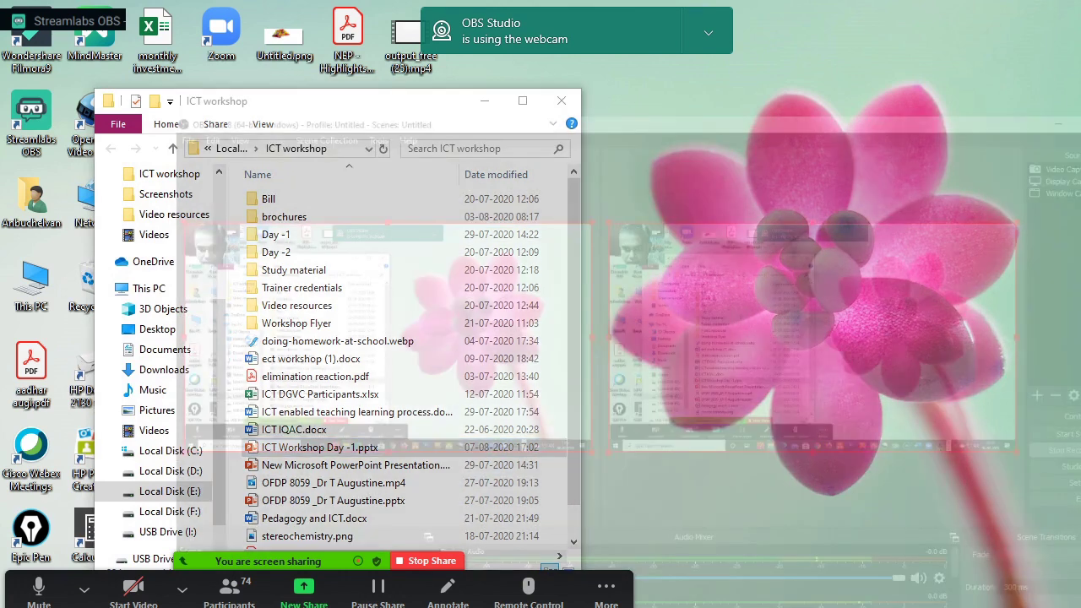
{"action": "left_click", "coordinate": [1050, 401]}
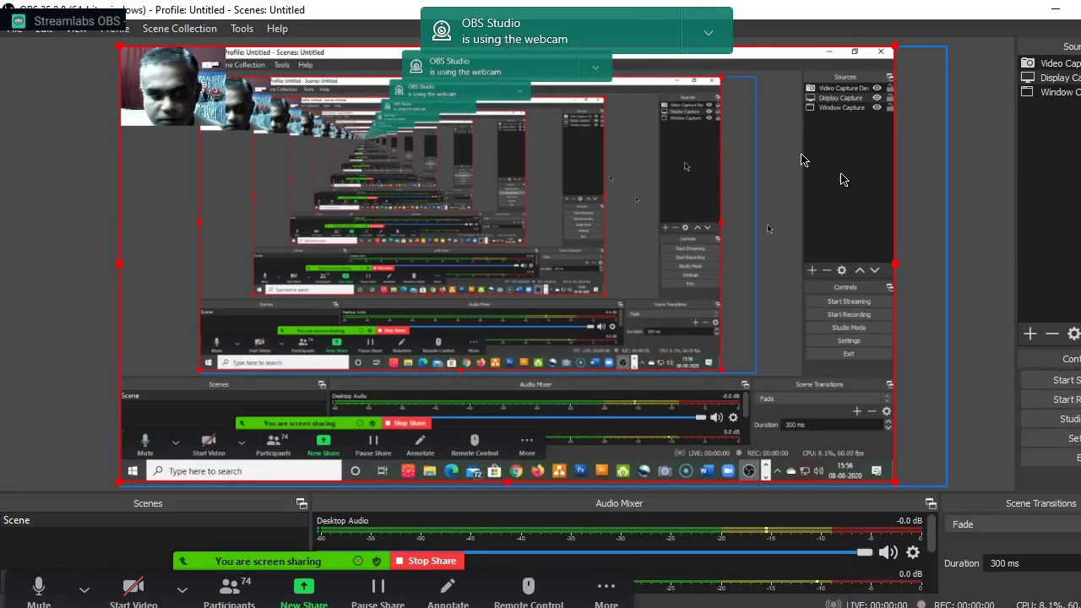
{"action": "left_click", "coordinate": [18, 30]}
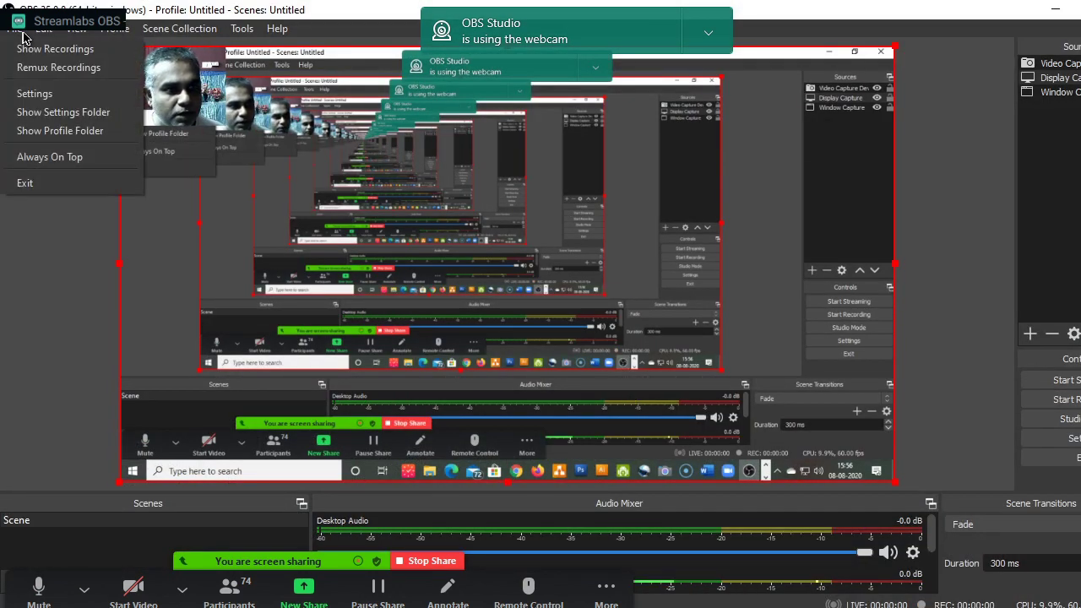
{"action": "left_click", "coordinate": [38, 49]}
{"action": "scroll", "coordinate": [549, 313], "scroll_direction": "down", "scroll_amount": 20}
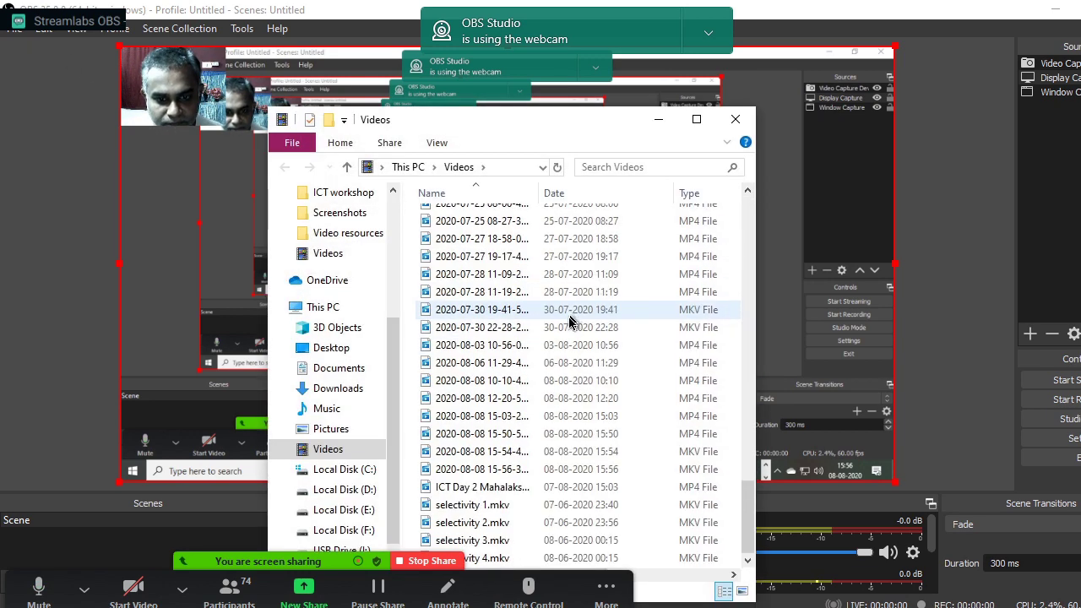
{"action": "left_click", "coordinate": [567, 320]}
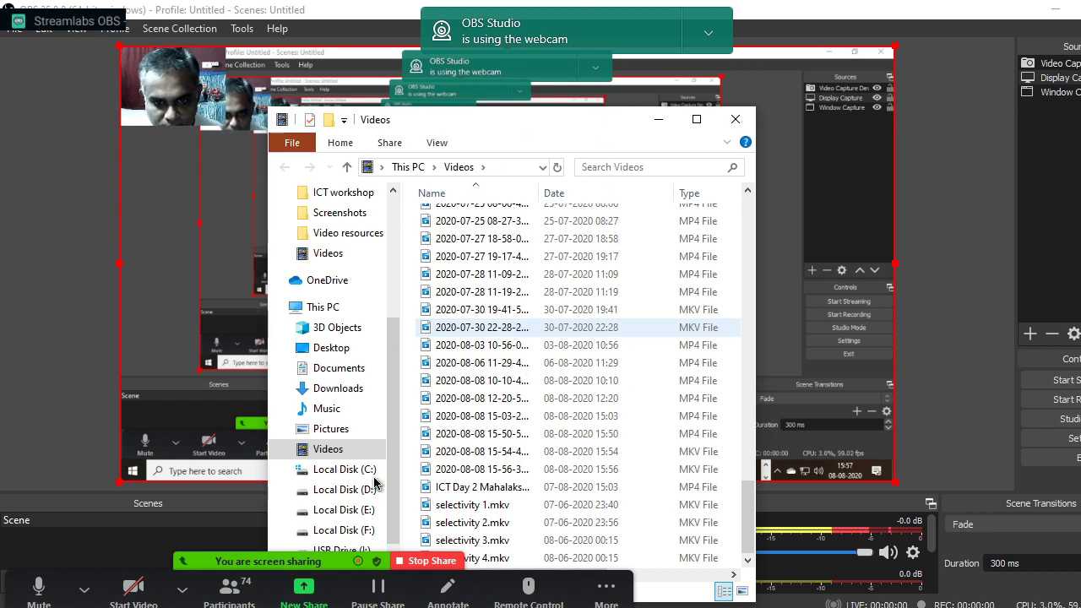
{"action": "scroll", "coordinate": [492, 464], "scroll_direction": "up", "scroll_amount": 10}
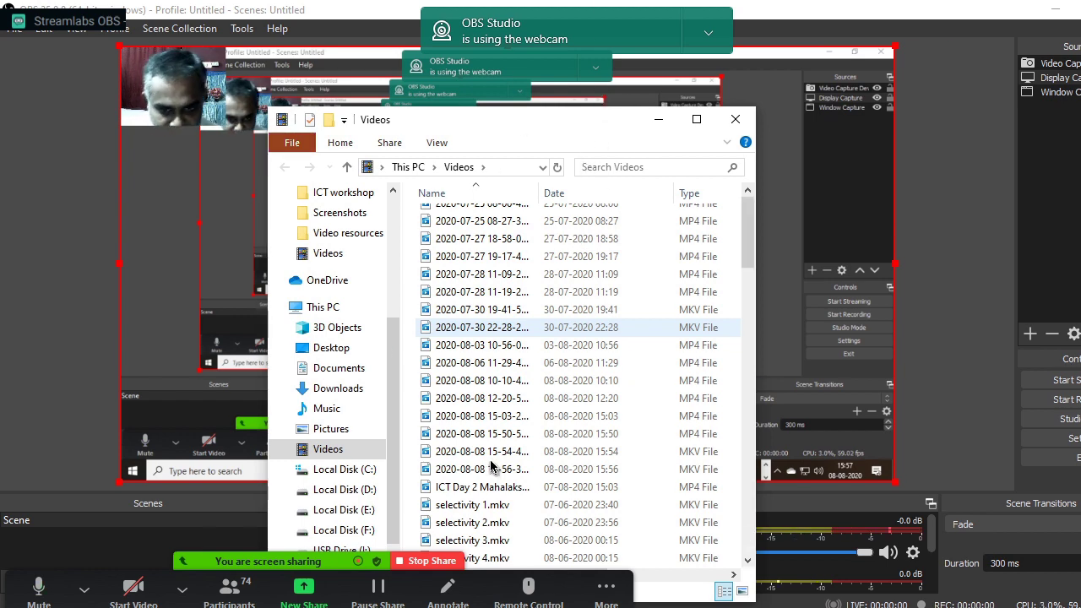
{"action": "scroll", "coordinate": [498, 447], "scroll_direction": "down", "scroll_amount": 13}
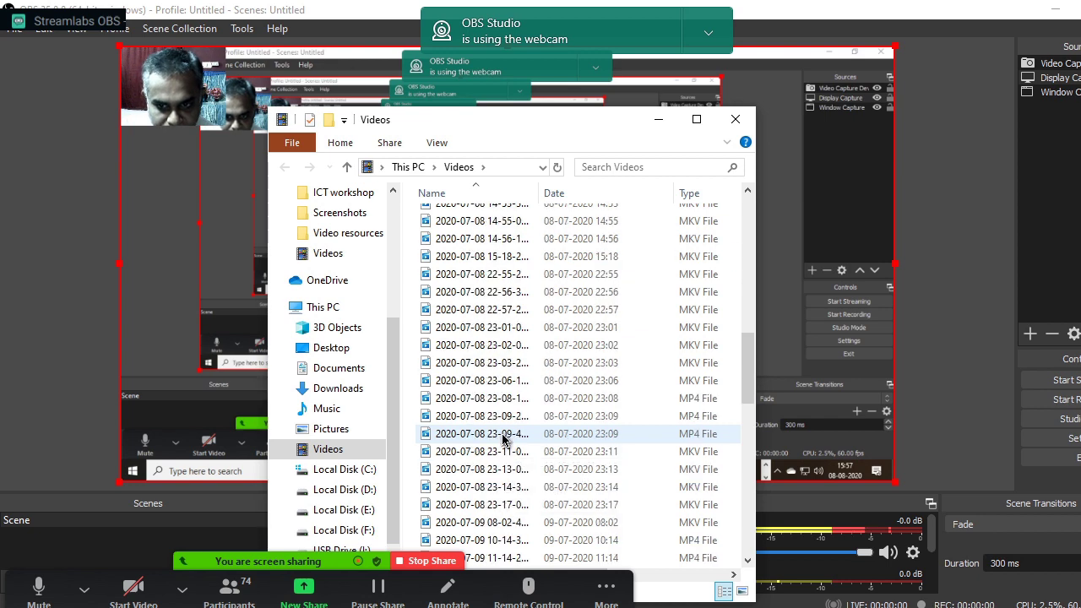
{"action": "scroll", "coordinate": [503, 435], "scroll_direction": "down", "scroll_amount": 15}
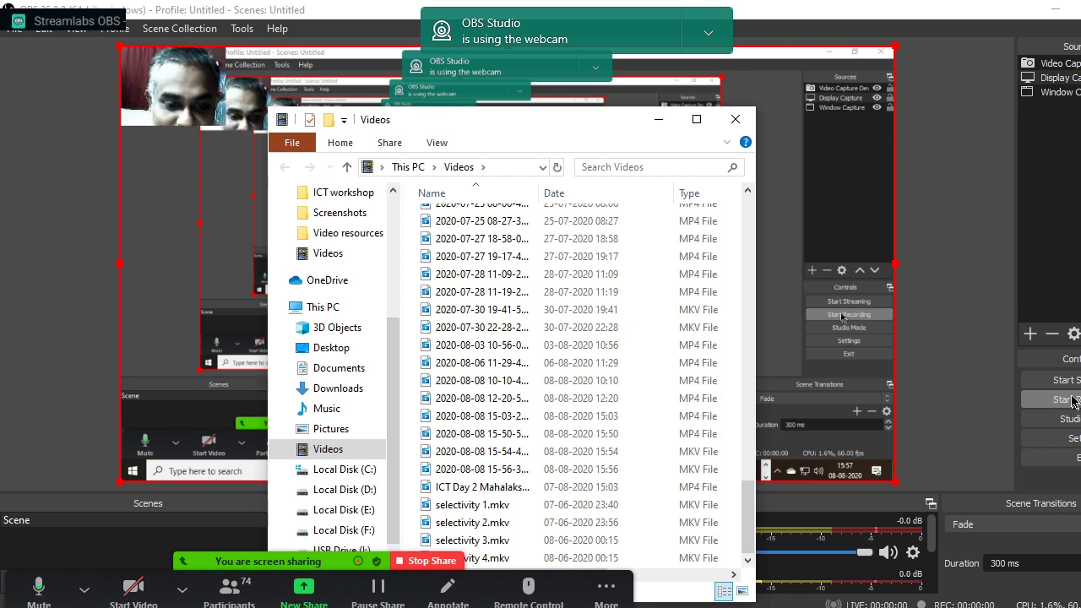
{"action": "double_click", "coordinate": [484, 470]}
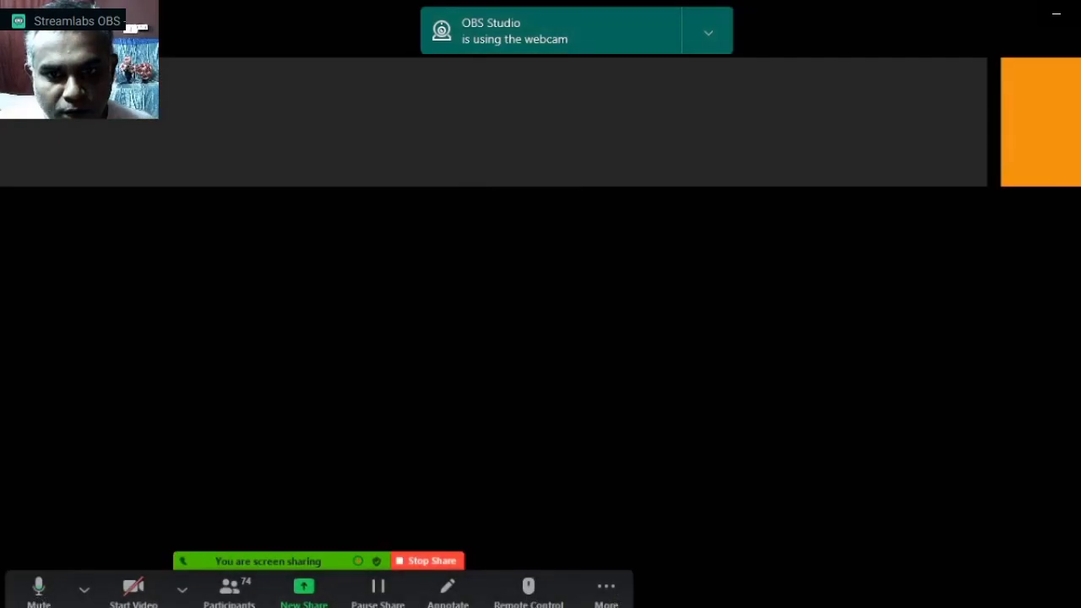
{"action": "key", "text": "Escape"}
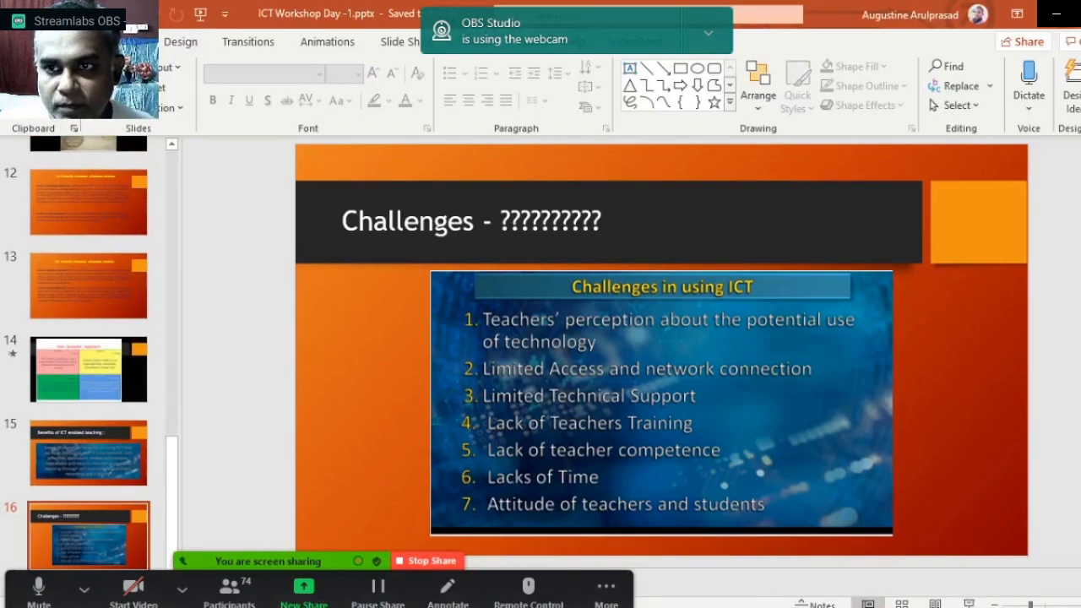
{"action": "left_click", "coordinate": [1057, 15]}
{"action": "key", "text": "alt+Tab"}
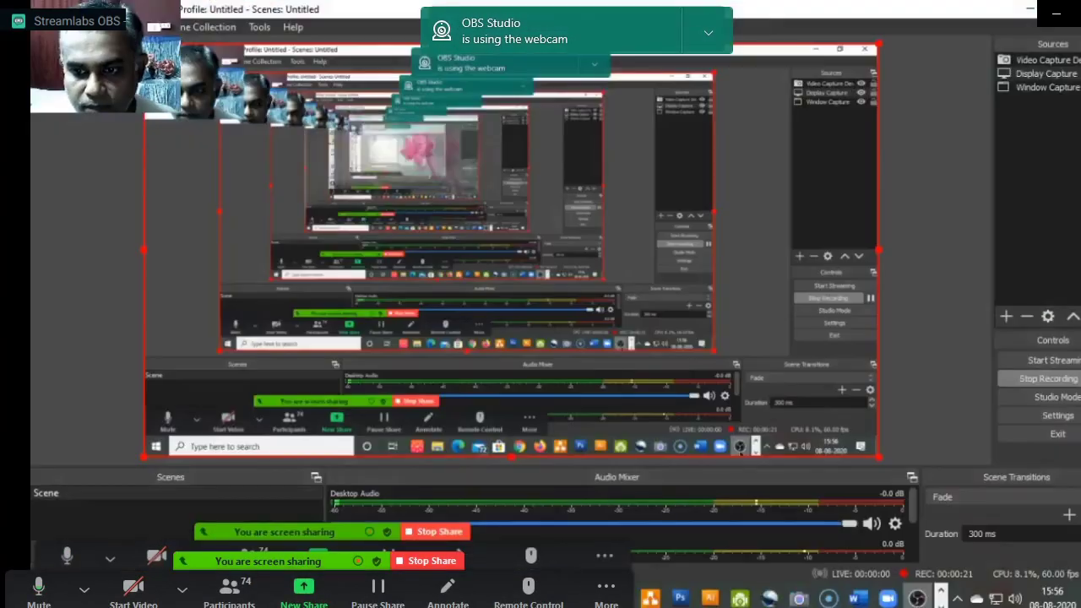
{"action": "left_click", "coordinate": [1026, 379]}
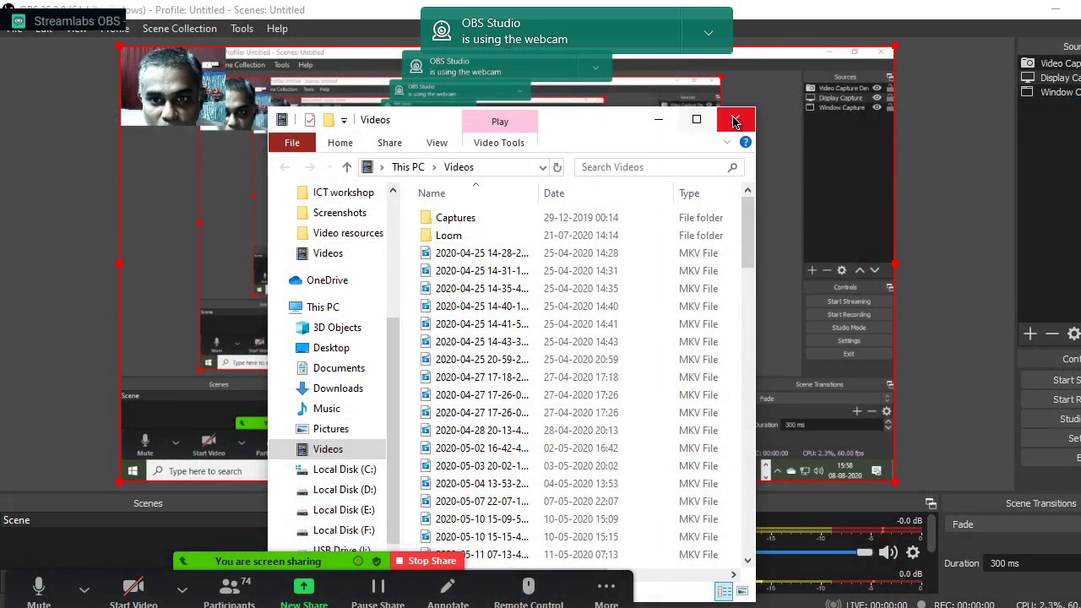
Step: Close the Videos folder window to return to OBS Studio
{"action": "left_click", "coordinate": [732, 113]}
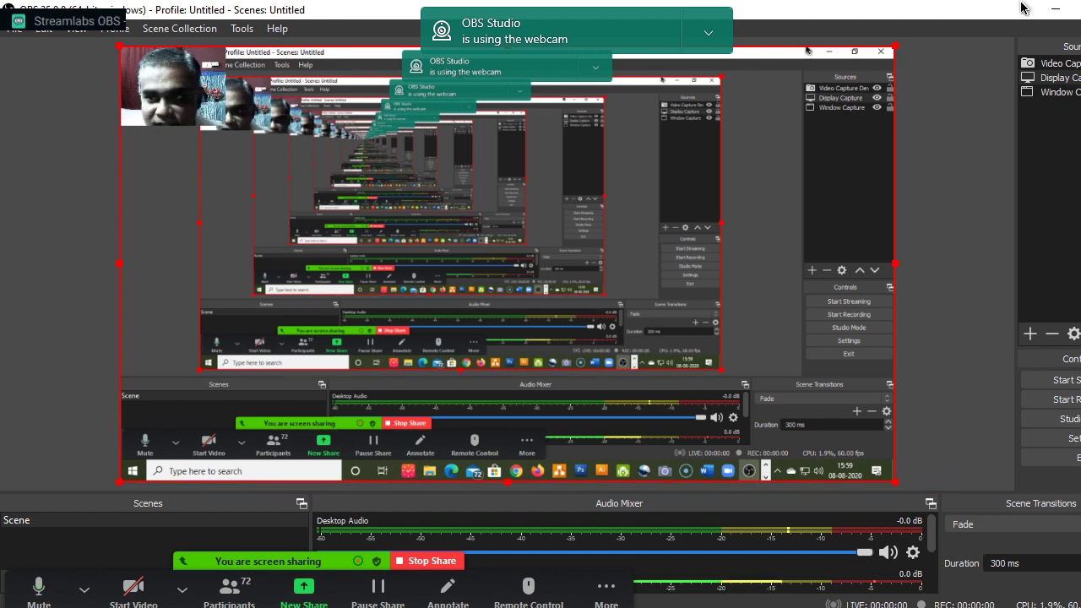
Step: Show the OBS recordings folder in a maximised window and move the Zoom meeting controls clear of the latest files
{"action": "left_click", "coordinate": [19, 30]}
{"action": "left_click", "coordinate": [38, 40]}
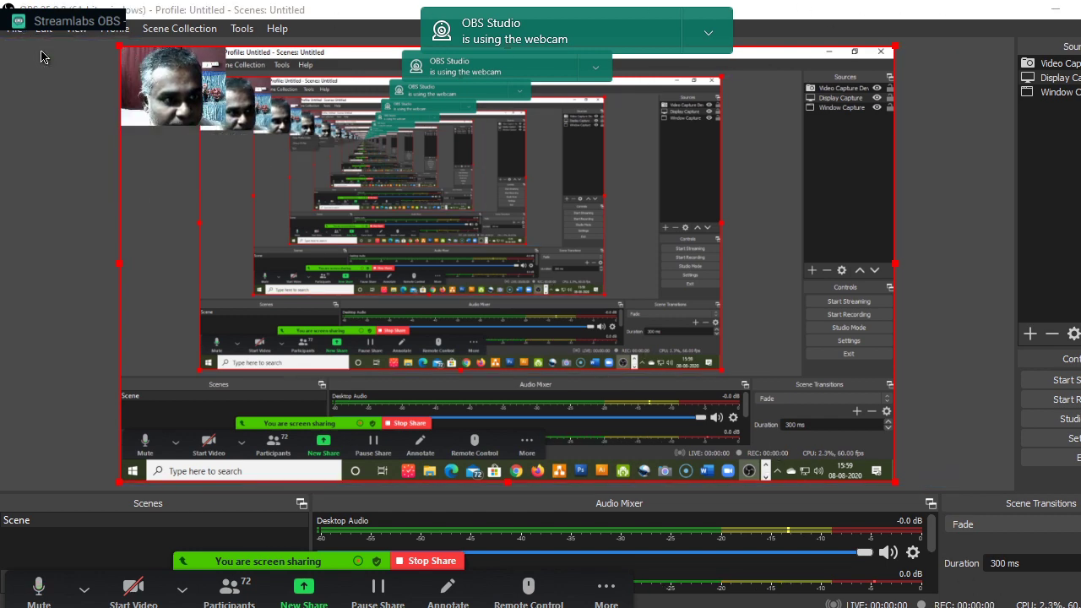
{"action": "scroll", "coordinate": [472, 382], "scroll_direction": "down", "scroll_amount": 20}
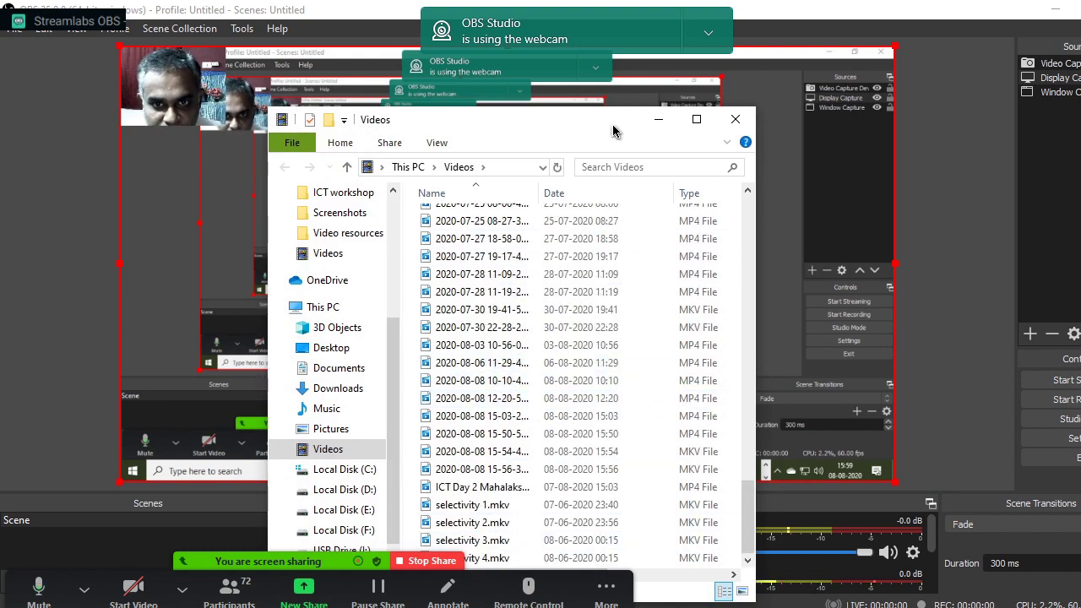
{"action": "left_click_drag", "start_coordinate": [615, 127], "coordinate": [886, 2]}
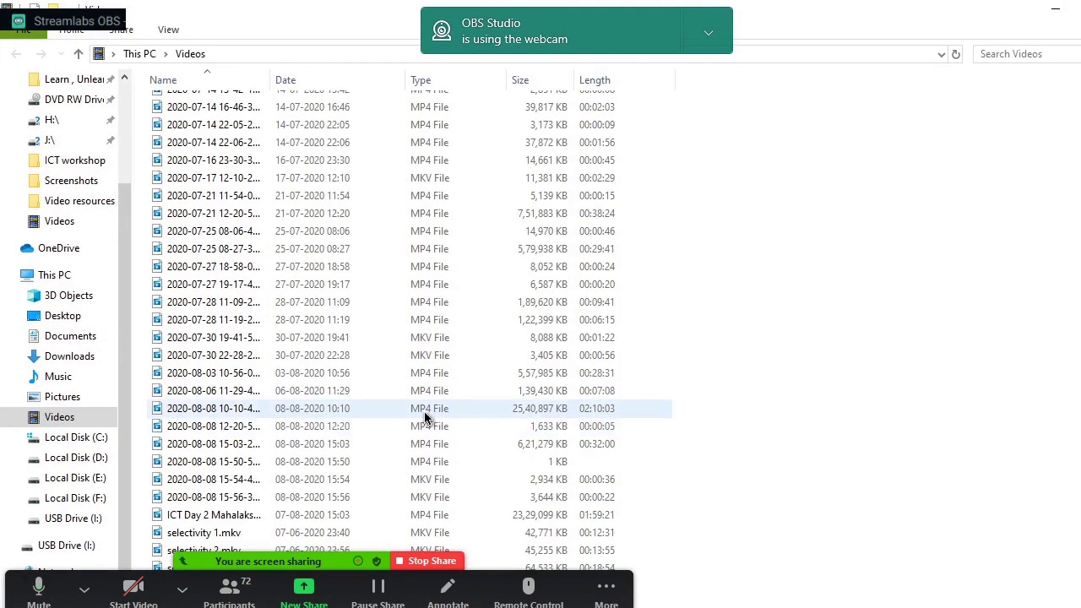
{"action": "left_click_drag", "start_coordinate": [495, 583], "coordinate": [816, 186]}
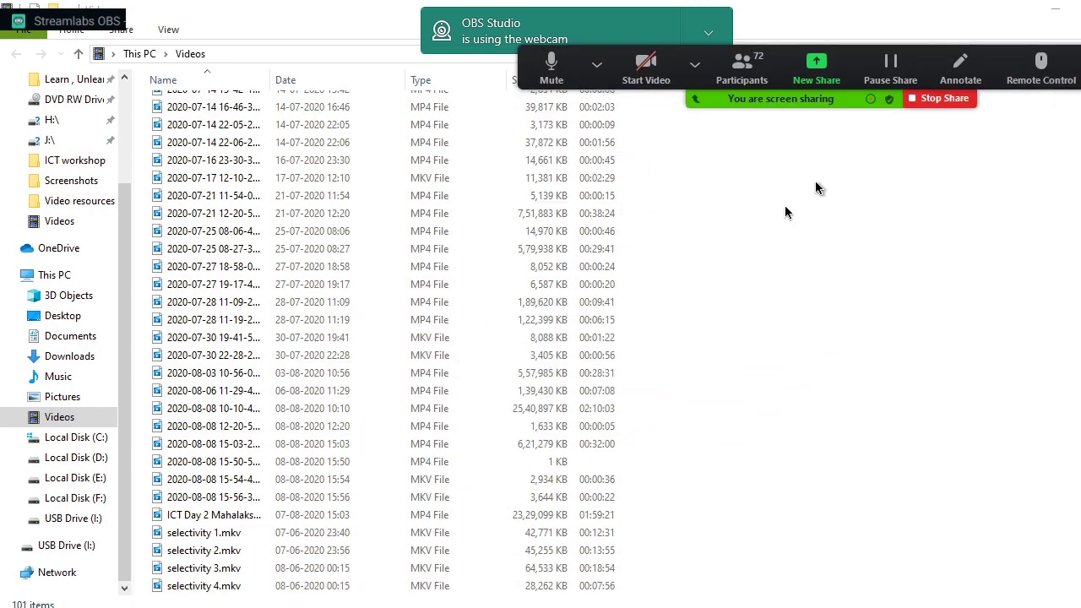
{"action": "double_click", "coordinate": [211, 484]}
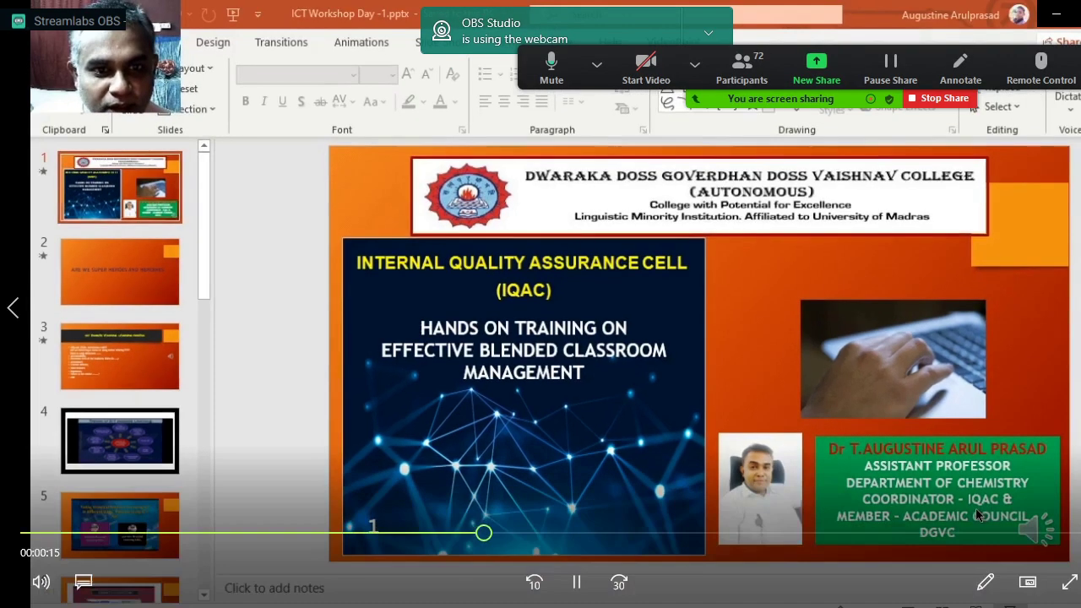
{"action": "key", "text": "alt+F4"}
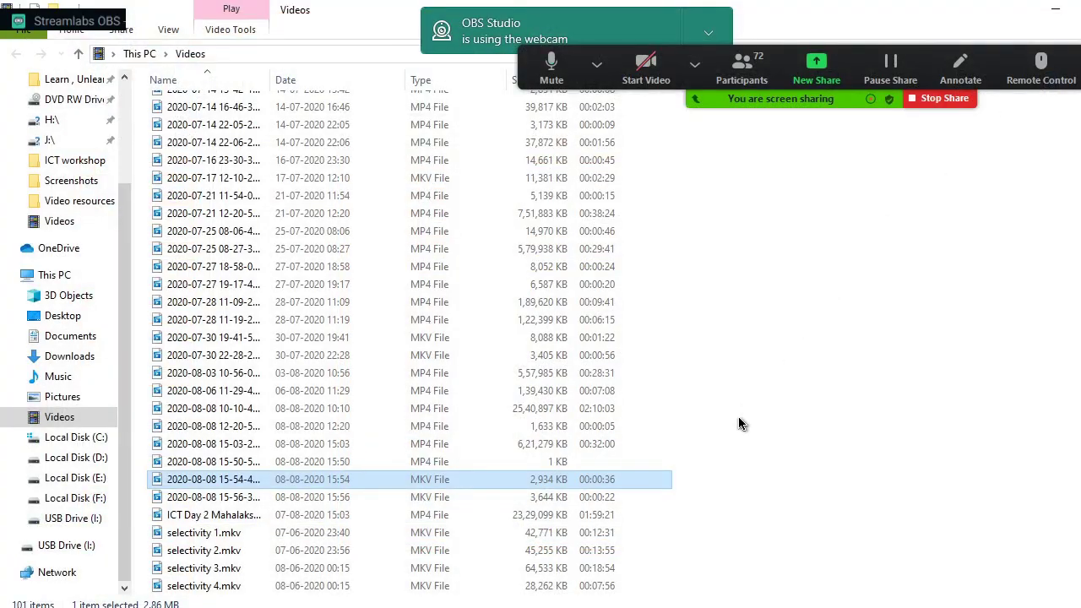
{"action": "left_click", "coordinate": [941, 601]}
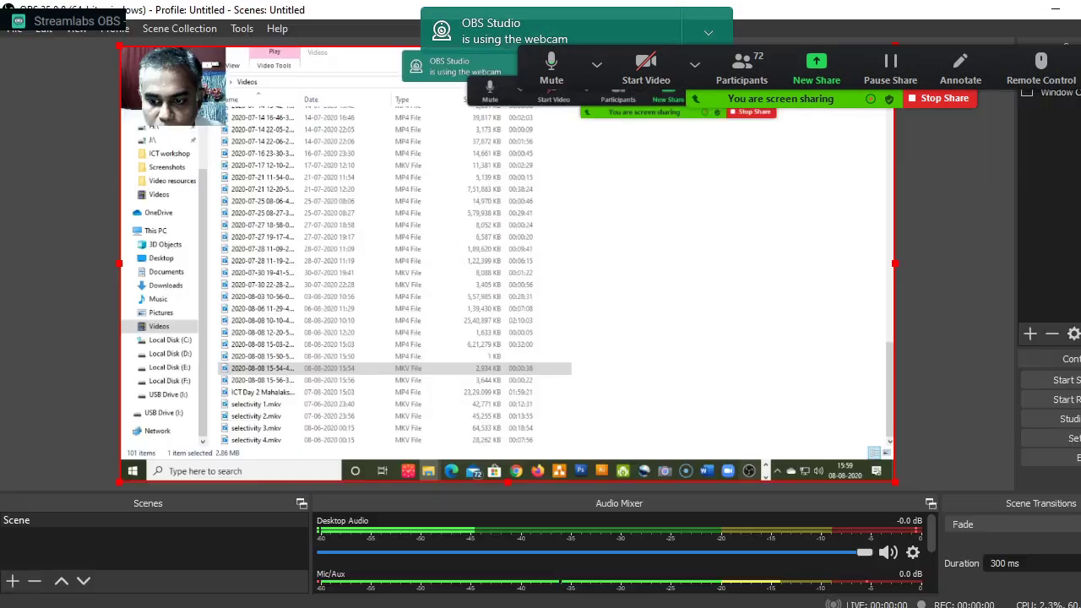
Step: Move the Zoom meeting controls off the sources list and down over the audio mixer
{"action": "left_click", "coordinate": [1074, 71]}
{"action": "left_click_drag", "start_coordinate": [1079, 54], "coordinate": [835, 2]}
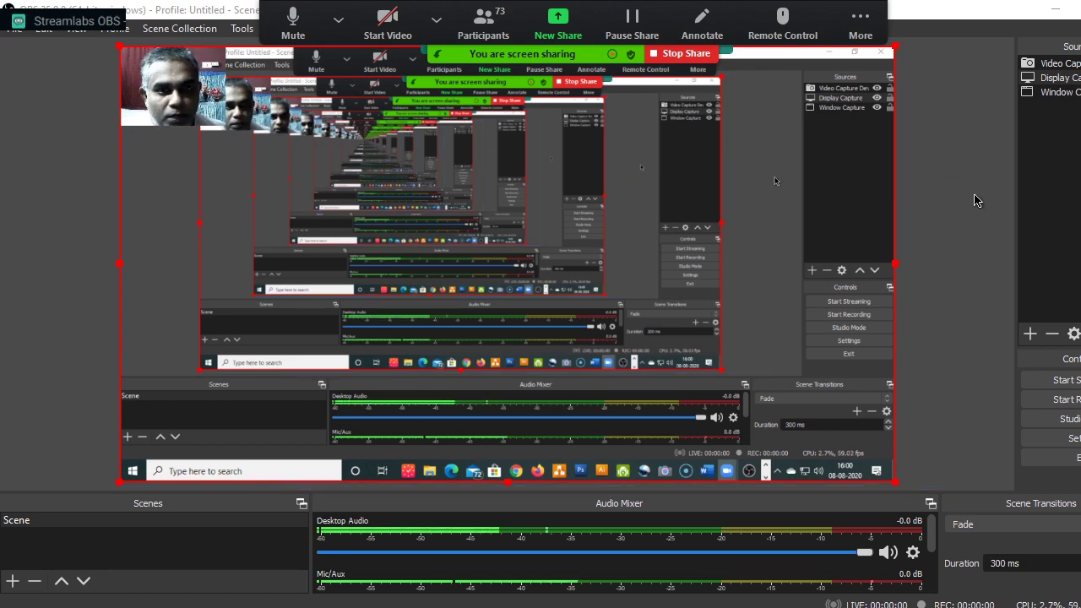
{"action": "left_click", "coordinate": [860, 25]}
{"action": "left_click_drag", "start_coordinate": [812, 31], "coordinate": [594, 568]}
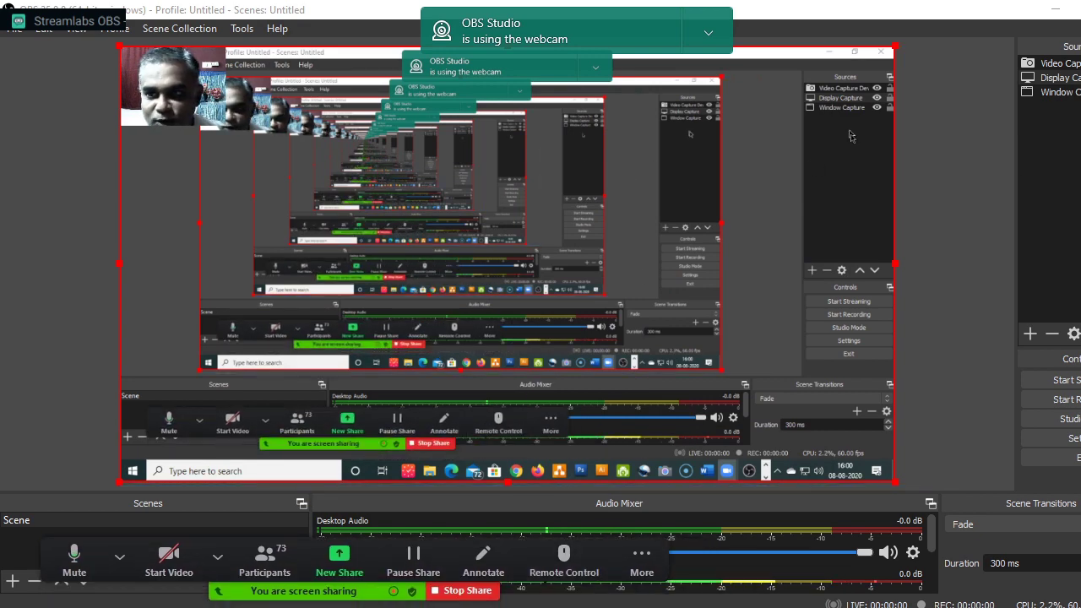
Step: Shrink the display capture in the preview and reposition it and the window capture nearer the middle of the canvas
{"action": "left_click", "coordinate": [1026, 336]}
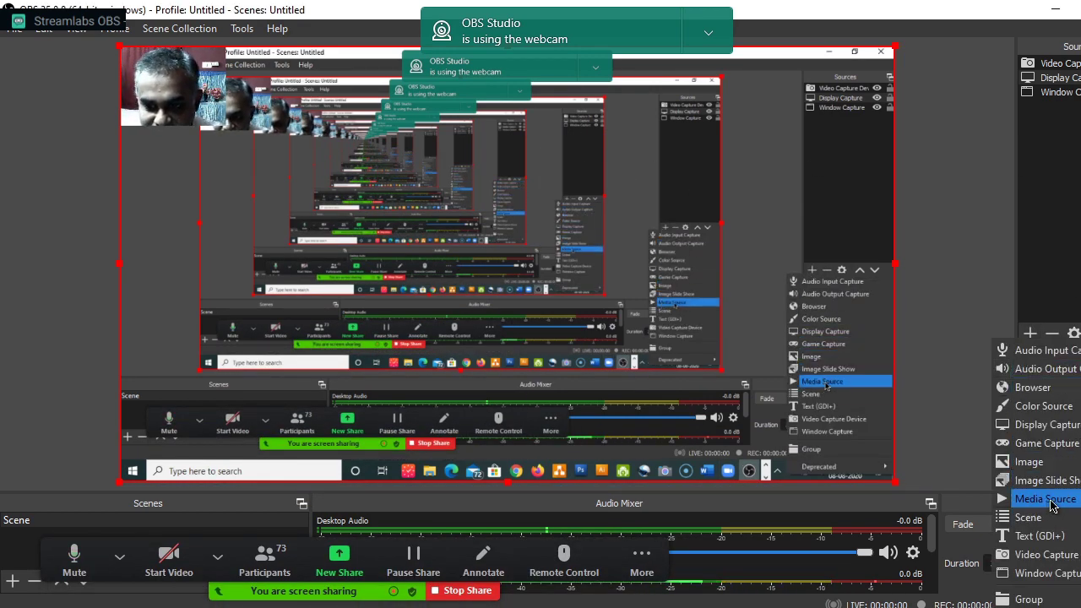
{"action": "left_click", "coordinate": [869, 445]}
{"action": "left_click_drag", "start_coordinate": [946, 490], "coordinate": [815, 417]}
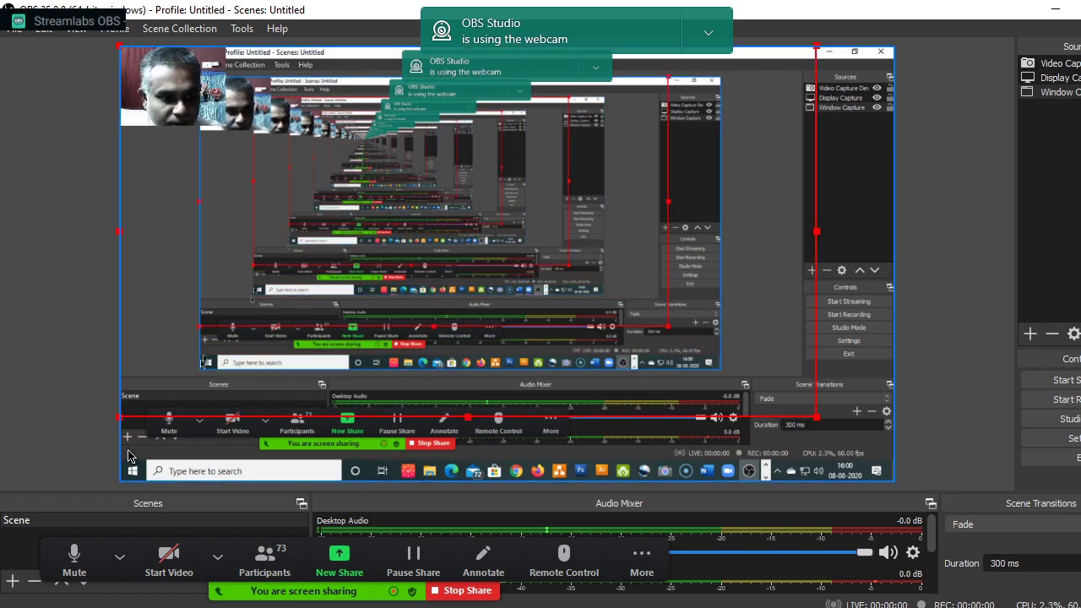
{"action": "left_click_drag", "start_coordinate": [121, 417], "coordinate": [258, 404]}
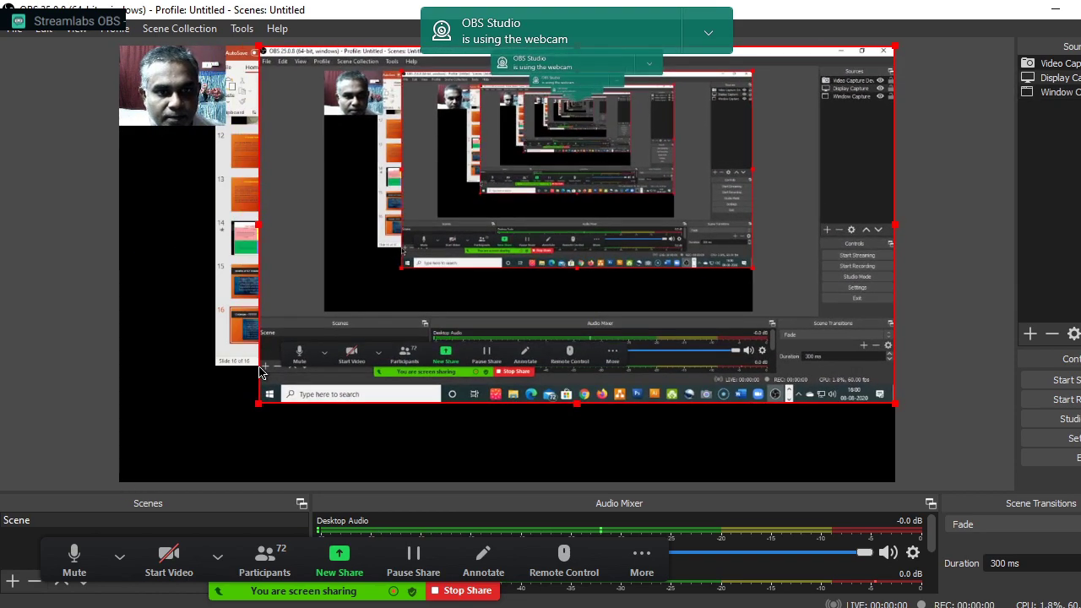
{"action": "left_click_drag", "start_coordinate": [333, 306], "coordinate": [287, 347]}
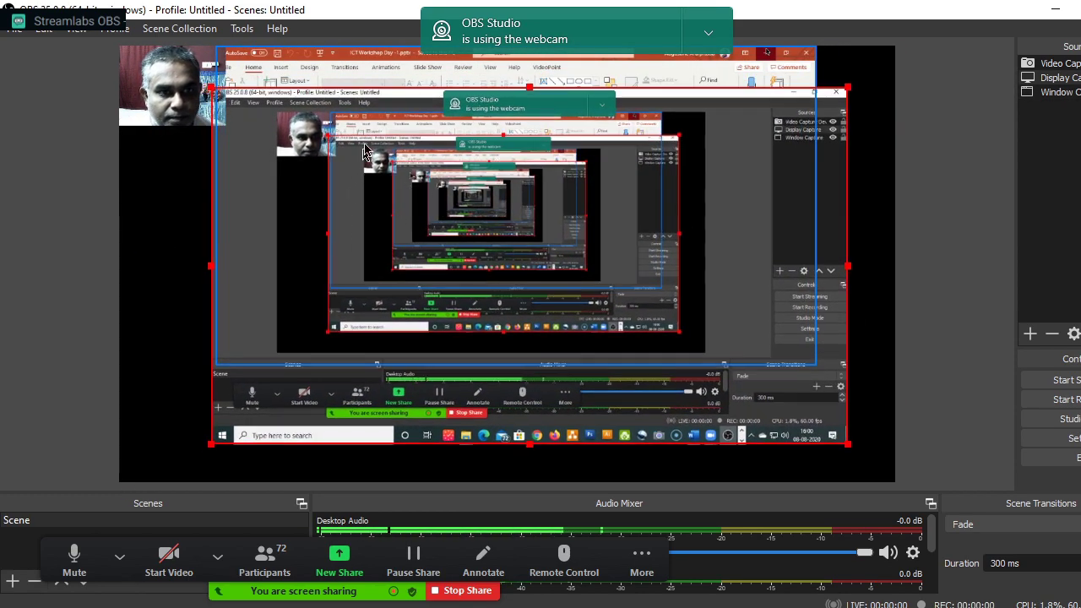
{"action": "left_click_drag", "start_coordinate": [420, 63], "coordinate": [431, 106]}
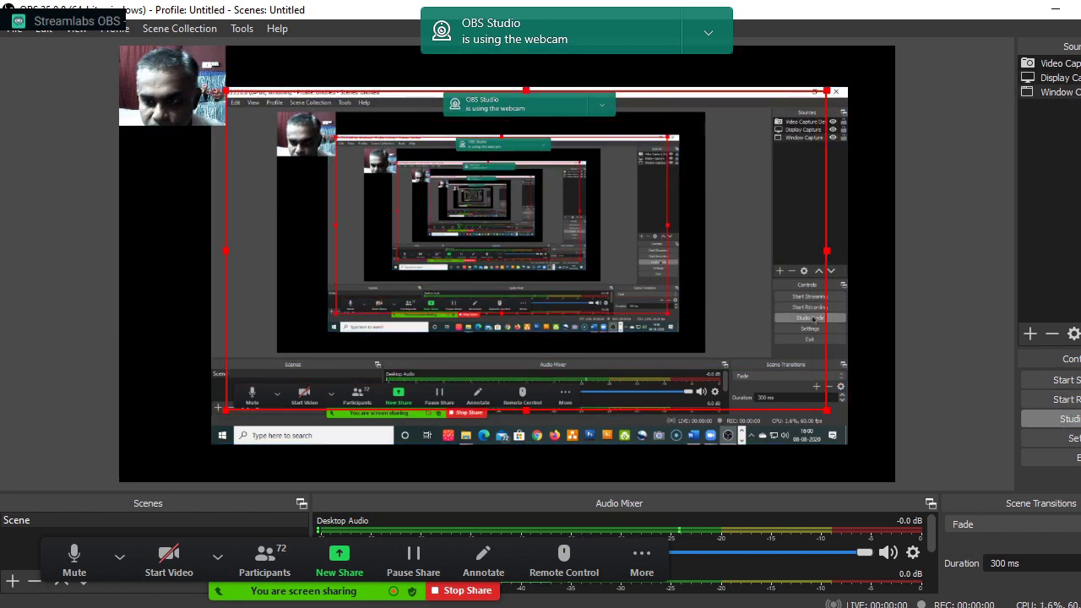
Step: Create a new media source in the scene under the default name Media Source
{"action": "left_click", "coordinate": [1031, 335]}
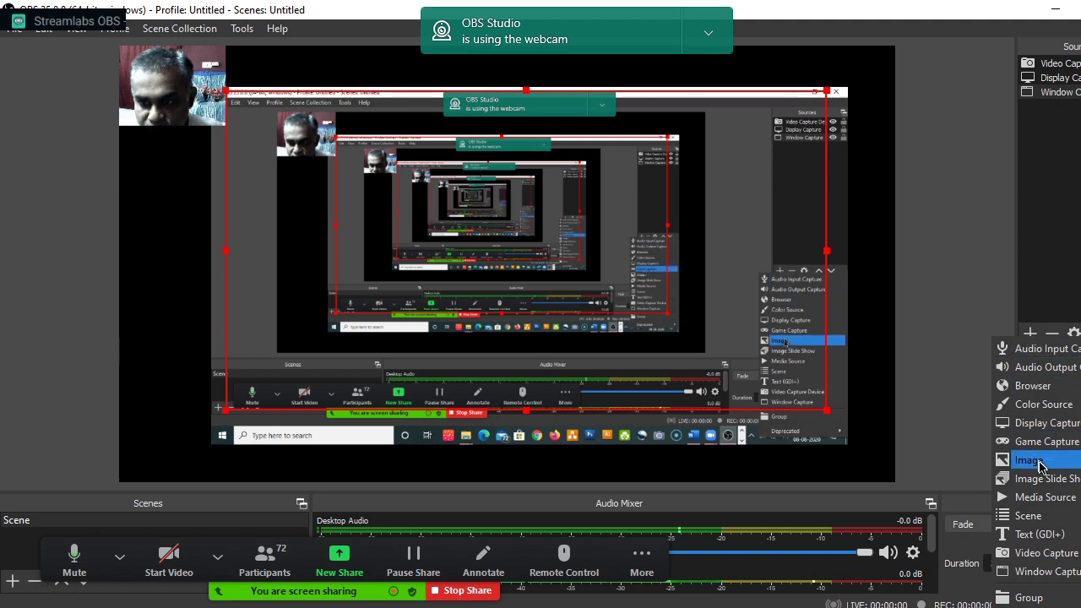
{"action": "left_click", "coordinate": [1046, 500]}
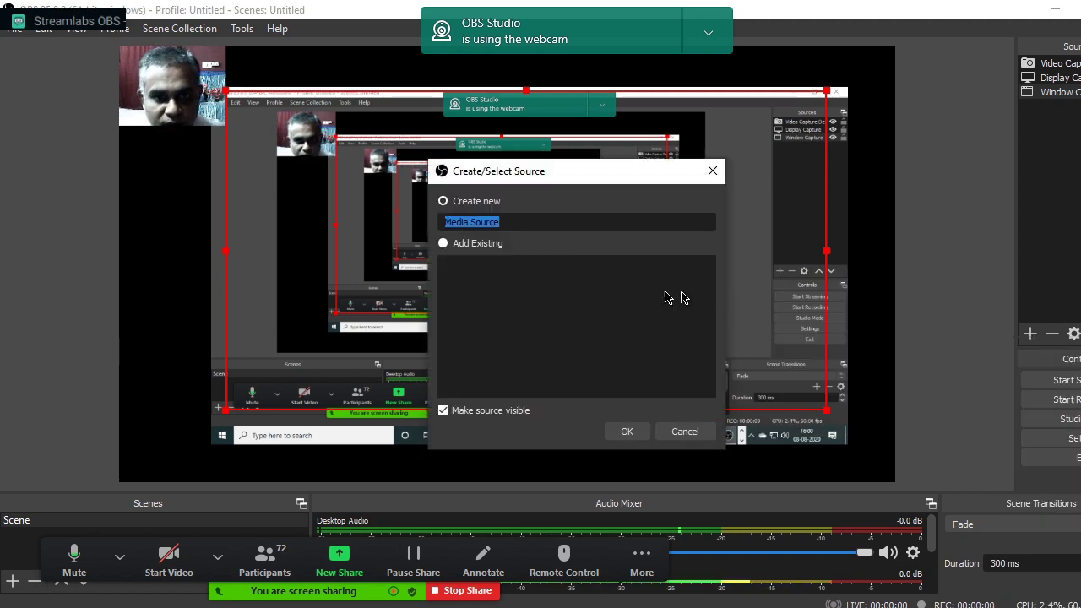
{"action": "left_click", "coordinate": [627, 431]}
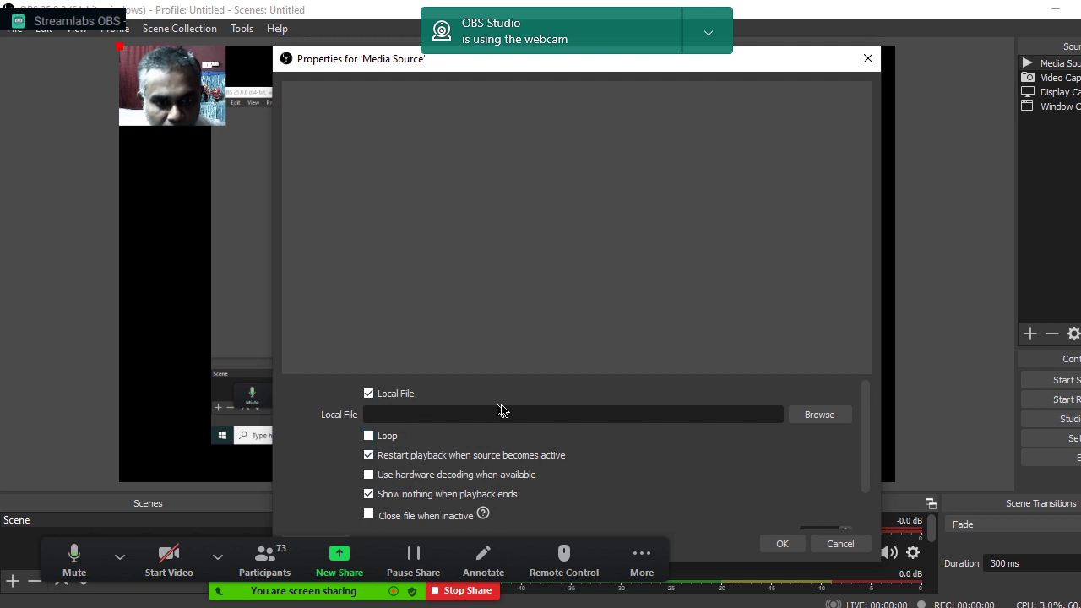
Step: Pick MagicalMoments.mov from Downloads as the media source's local file with Loop enabled, and cancel the properties
{"action": "left_click", "coordinate": [822, 412]}
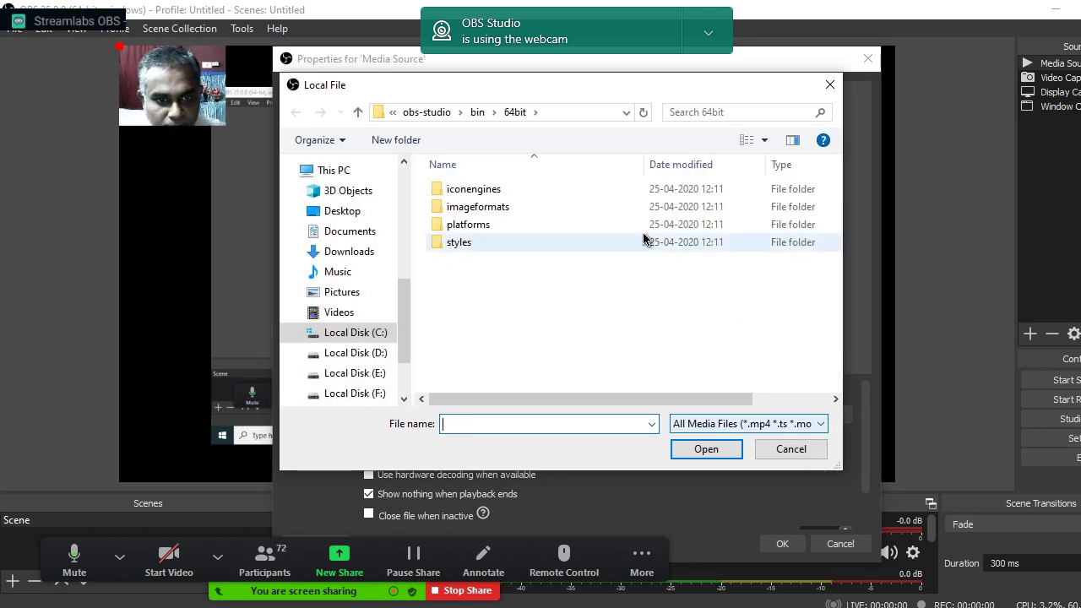
{"action": "left_click", "coordinate": [368, 254]}
{"action": "scroll", "coordinate": [507, 346], "scroll_direction": "down", "scroll_amount": 1}
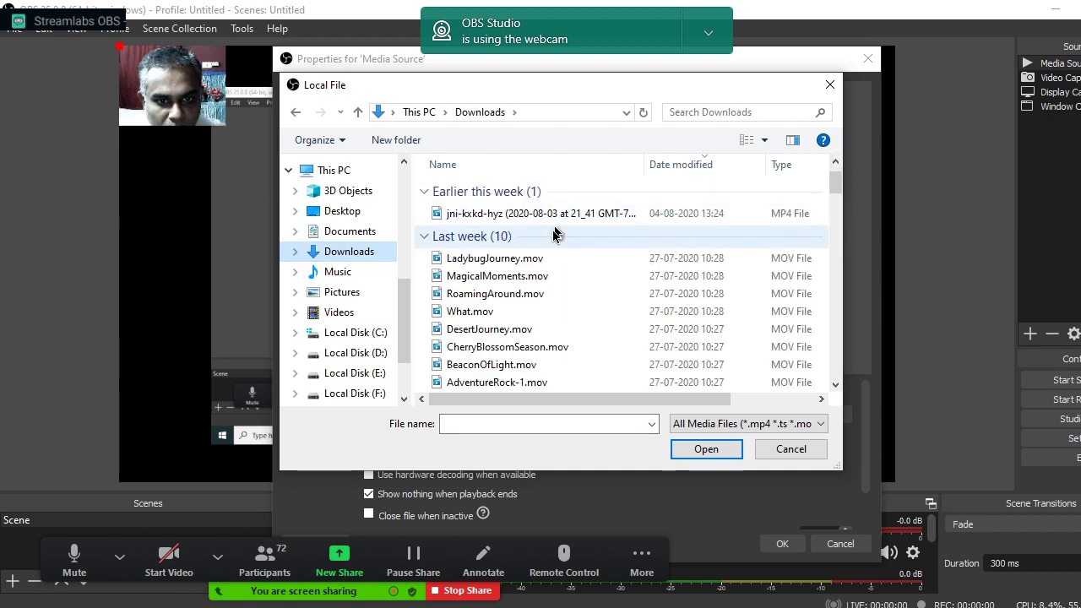
{"action": "scroll", "coordinate": [517, 280], "scroll_direction": "down", "scroll_amount": 1}
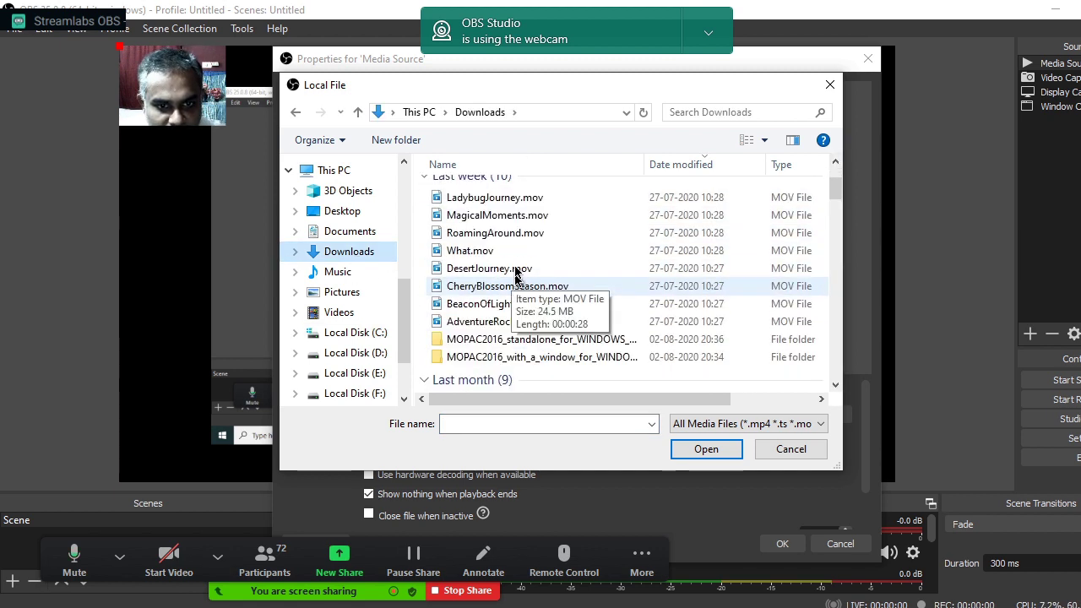
{"action": "left_click", "coordinate": [486, 230]}
{"action": "left_click", "coordinate": [488, 216]}
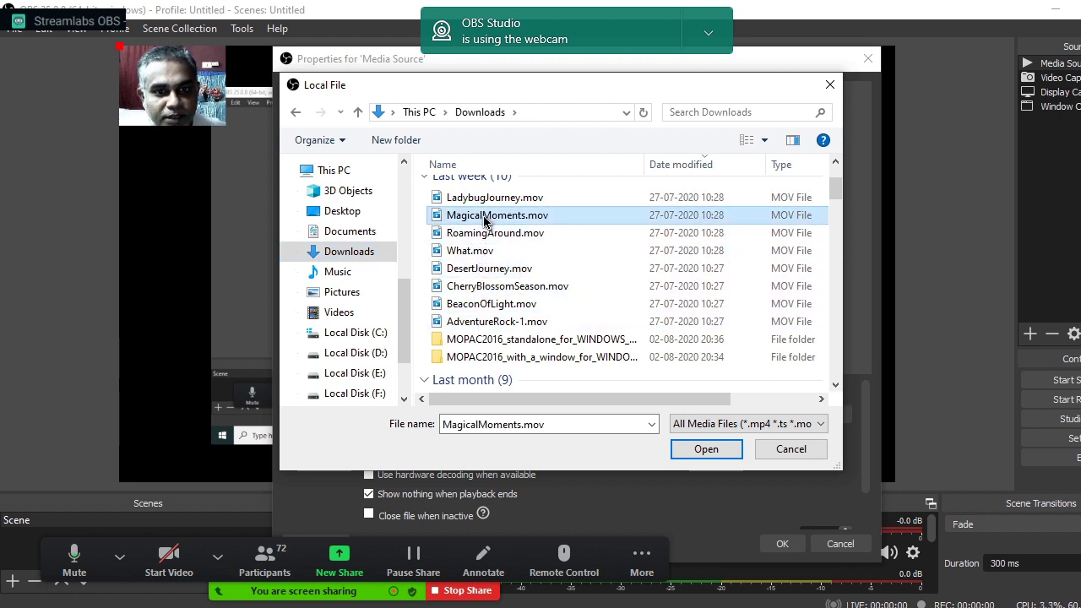
{"action": "left_click", "coordinate": [708, 452]}
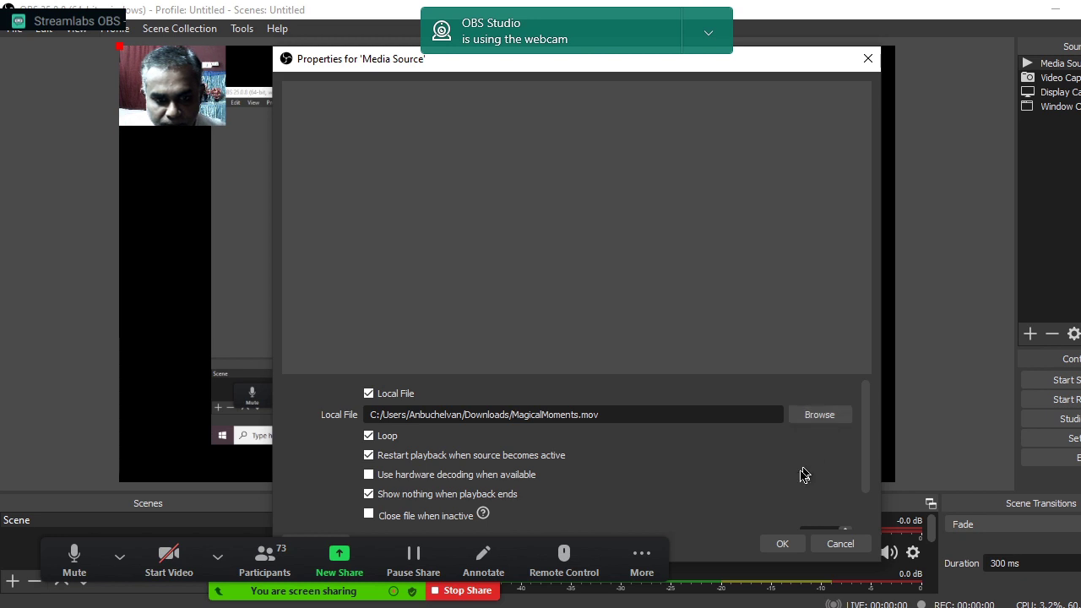
{"action": "left_click", "coordinate": [840, 543]}
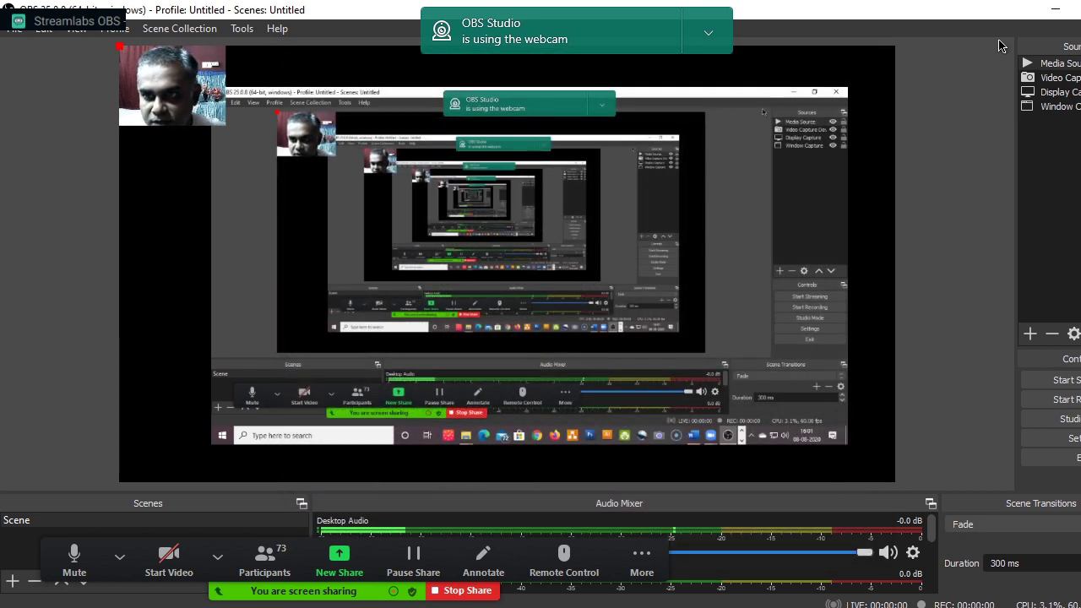
Step: Move the empty media source below the window capture and remove it from the scene
{"action": "left_click", "coordinate": [1047, 63]}
{"action": "left_click_drag", "start_coordinate": [1046, 76], "coordinate": [1035, 127]}
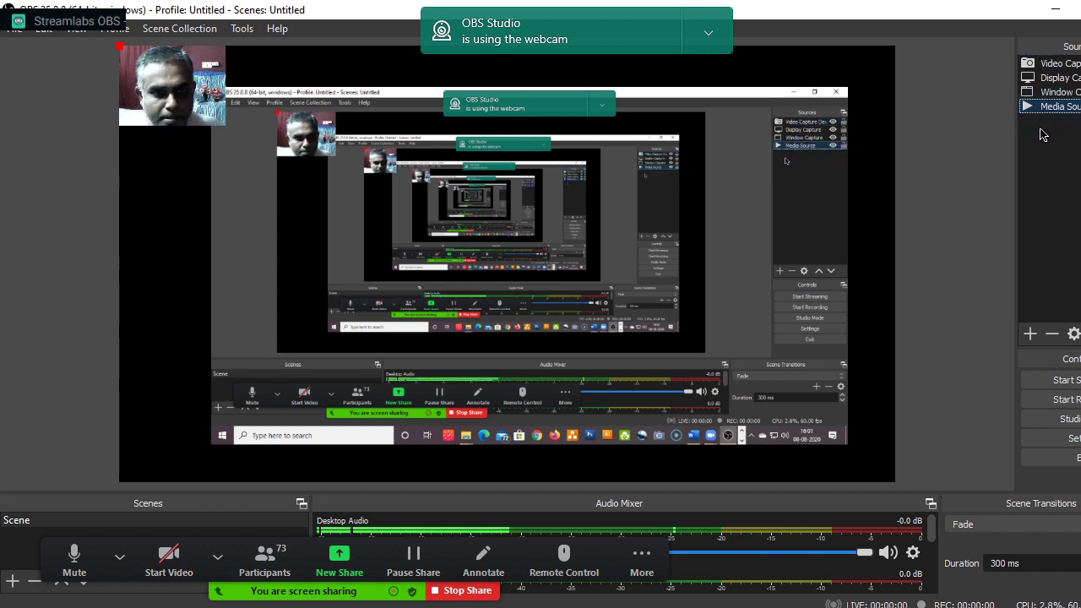
{"action": "key", "text": "Delete"}
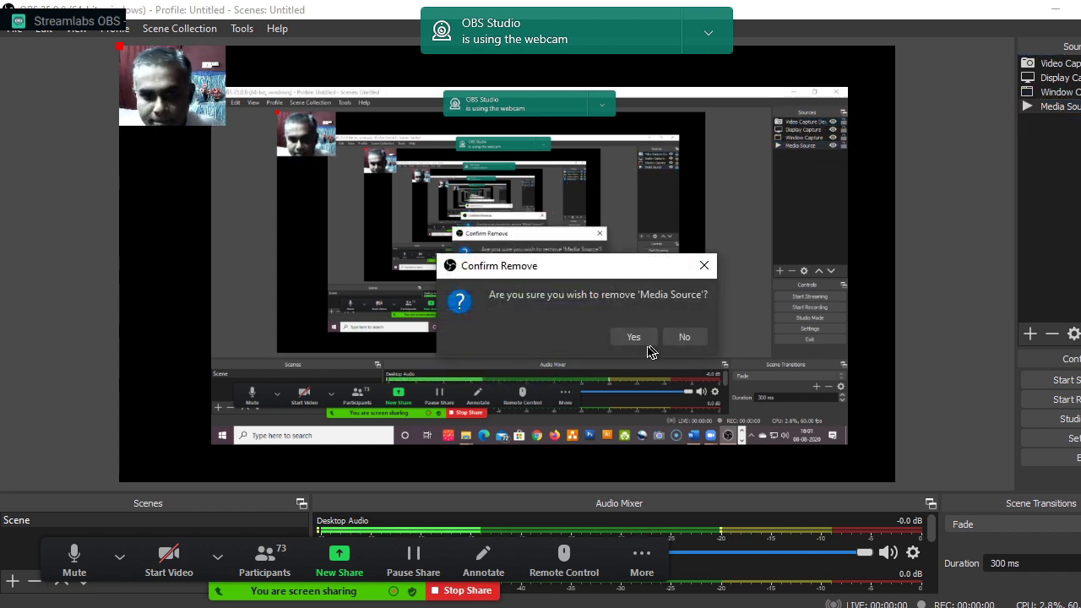
{"action": "left_click", "coordinate": [633, 336]}
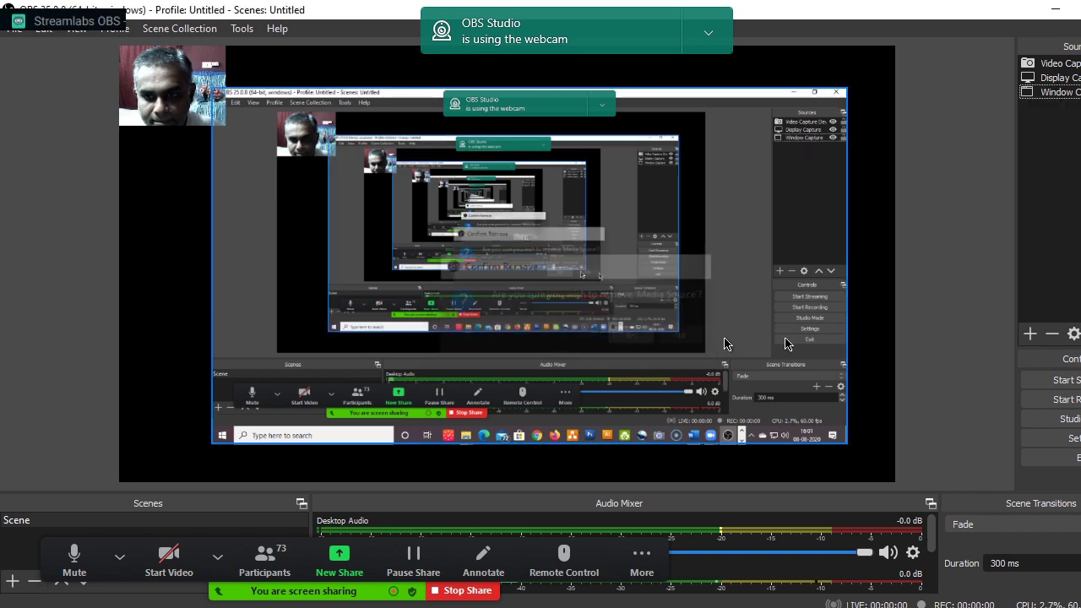
Step: Add a newly created media source to the scene, keeping the name Media Source
{"action": "left_click", "coordinate": [1029, 335]}
{"action": "left_click", "coordinate": [1035, 493]}
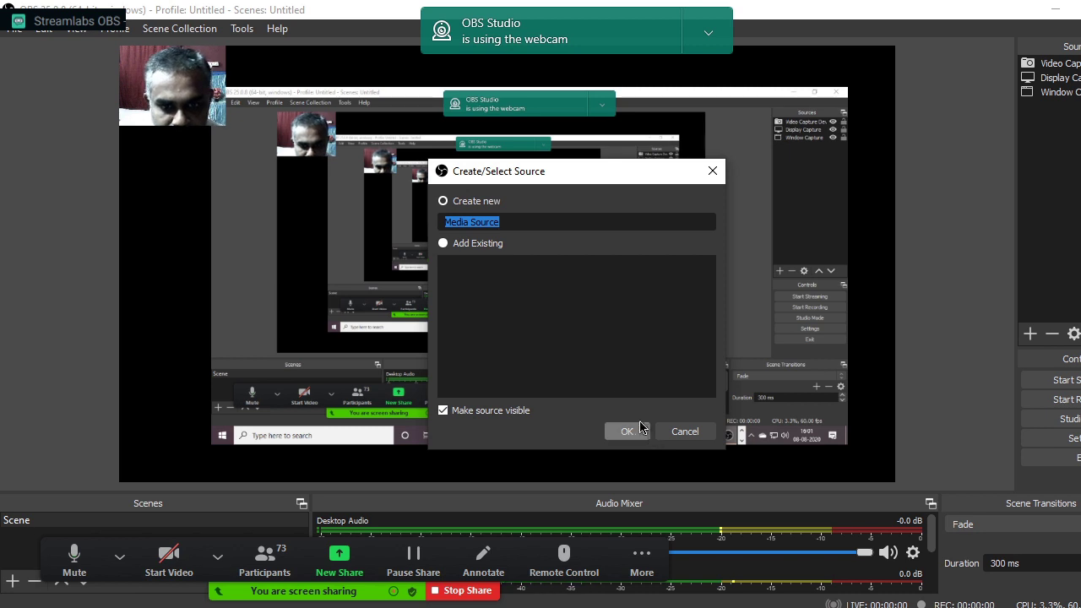
{"action": "left_click", "coordinate": [491, 250]}
{"action": "left_click", "coordinate": [634, 432]}
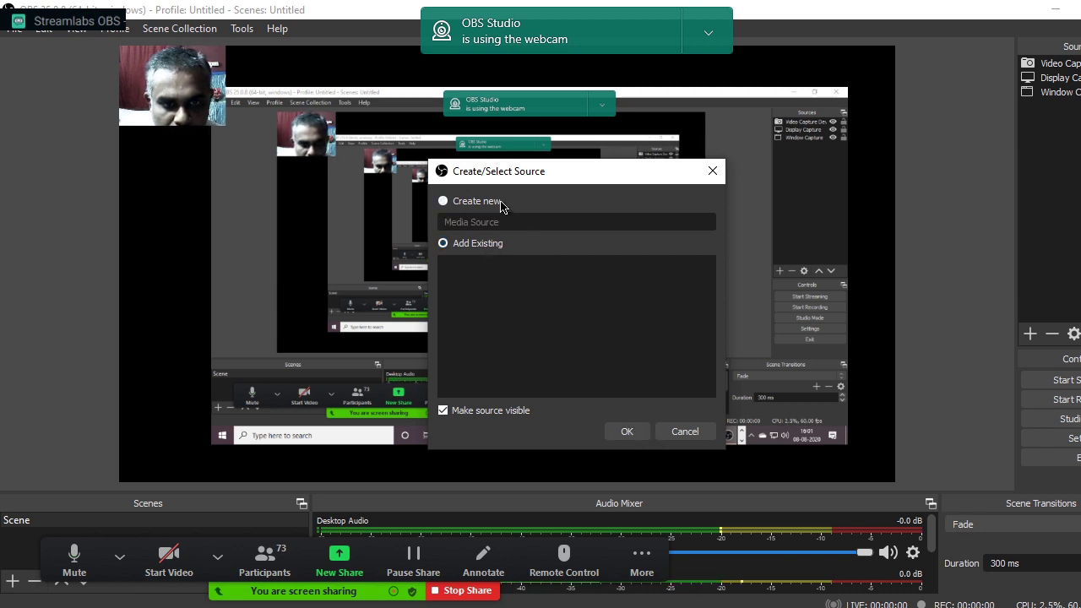
{"action": "left_click", "coordinate": [625, 432]}
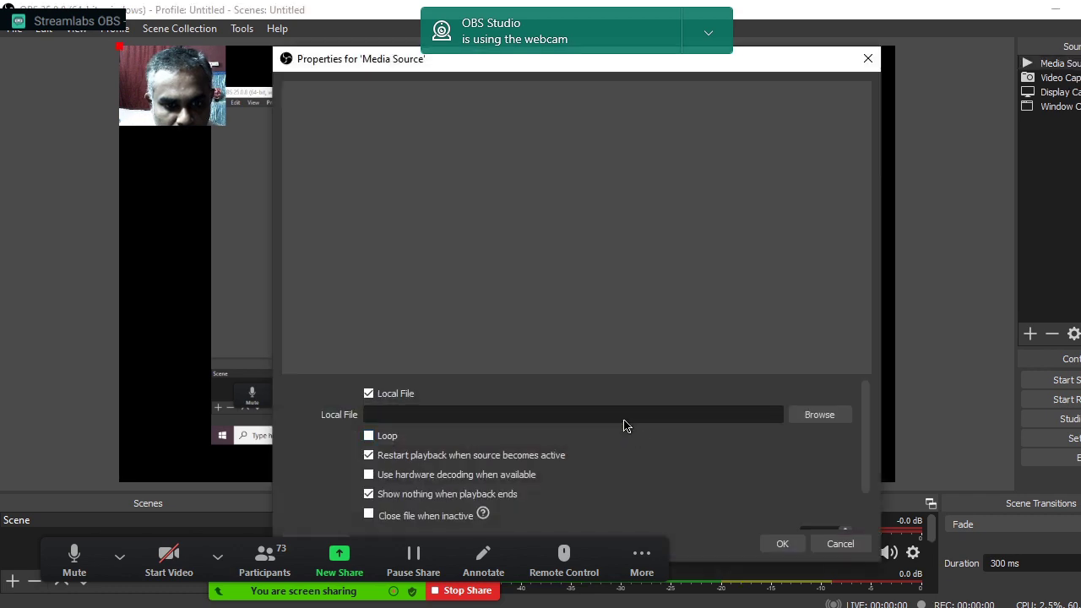
Step: Load BeaconOfLight.mov from Downloads as the media source's local file, enable Loop and apply the properties
{"action": "left_click", "coordinate": [809, 413]}
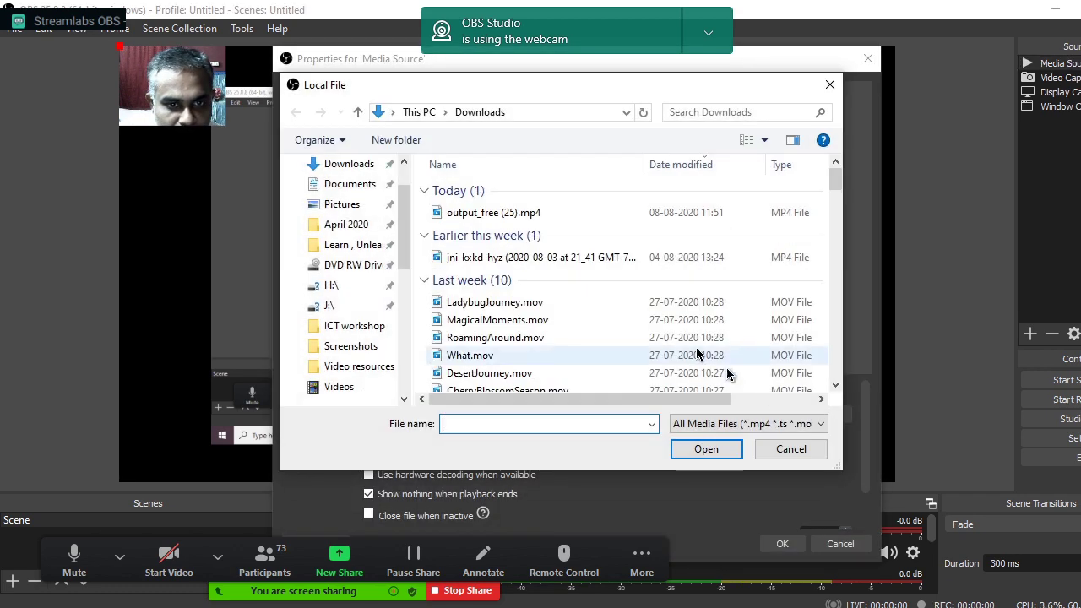
{"action": "scroll", "coordinate": [542, 324], "scroll_direction": "down", "scroll_amount": 2}
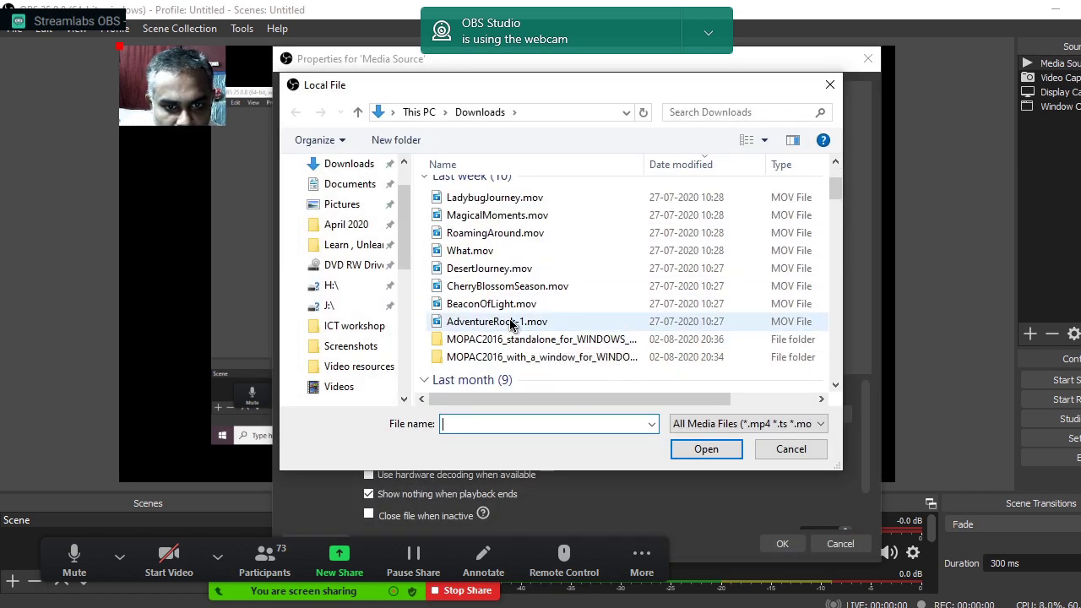
{"action": "left_click", "coordinate": [506, 304]}
{"action": "left_click", "coordinate": [706, 449]}
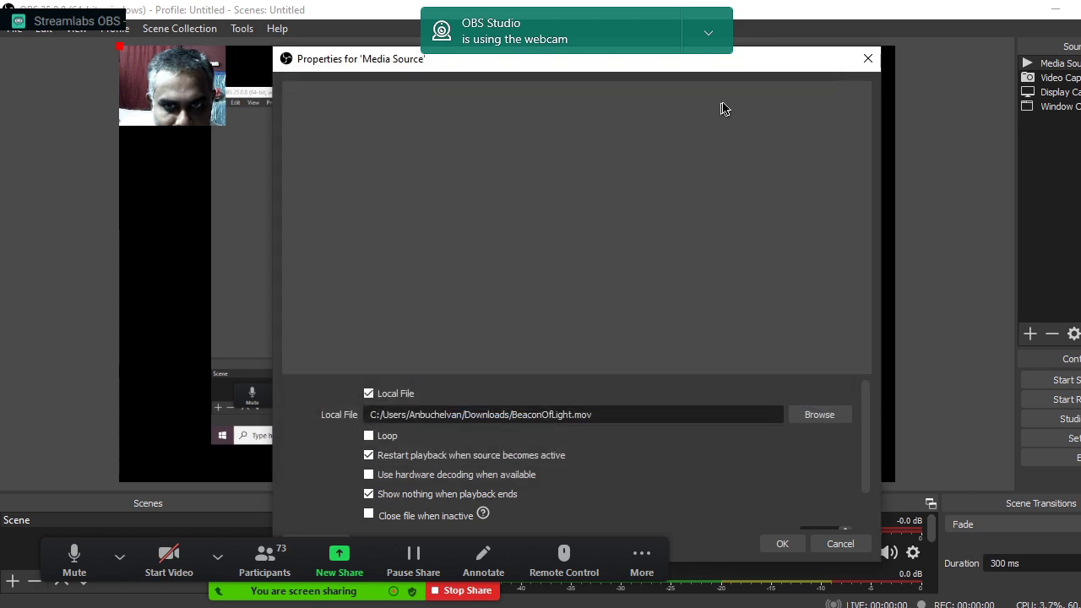
{"action": "left_click_drag", "start_coordinate": [773, 65], "coordinate": [744, 81]}
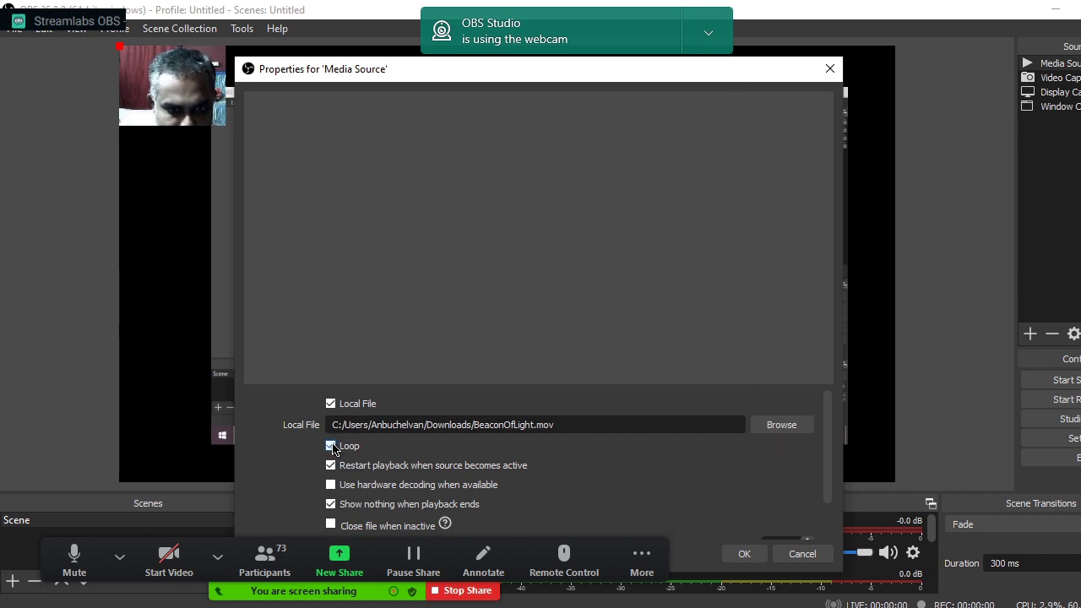
{"action": "left_click", "coordinate": [748, 555]}
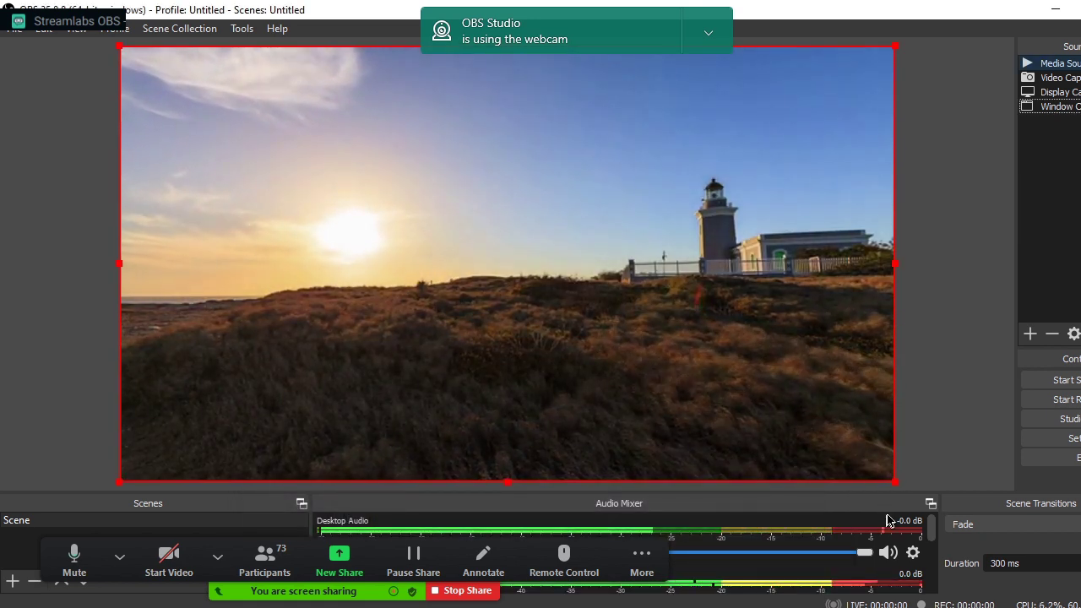
Step: Move the media source below the window capture so its video sits behind all other sources in the scene
{"action": "left_click", "coordinate": [1070, 108]}
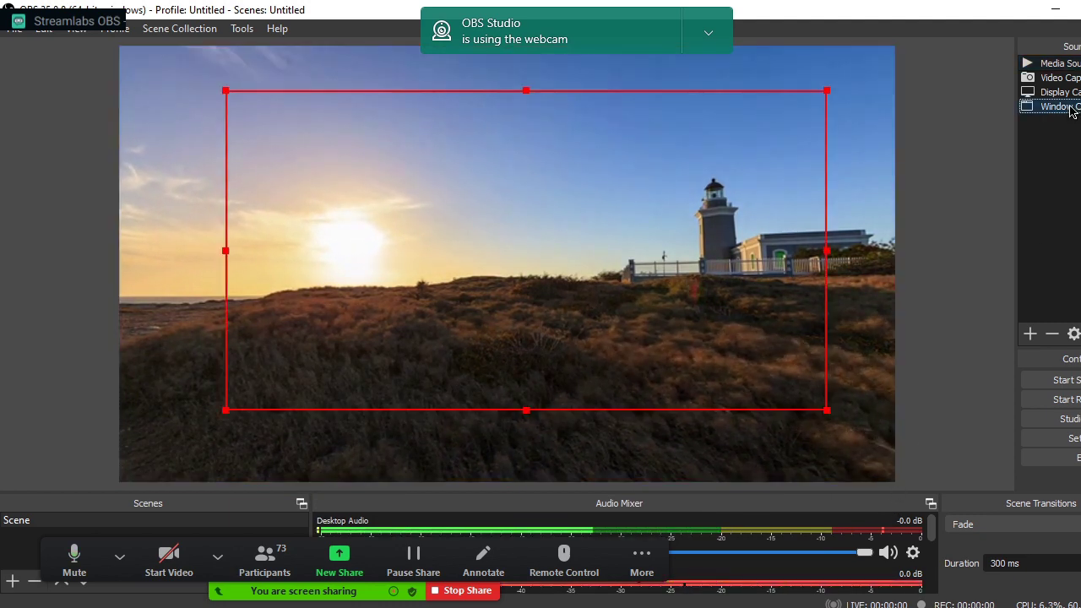
{"action": "left_click", "coordinate": [1065, 64]}
{"action": "left_click_drag", "start_coordinate": [1065, 64], "coordinate": [1068, 122]}
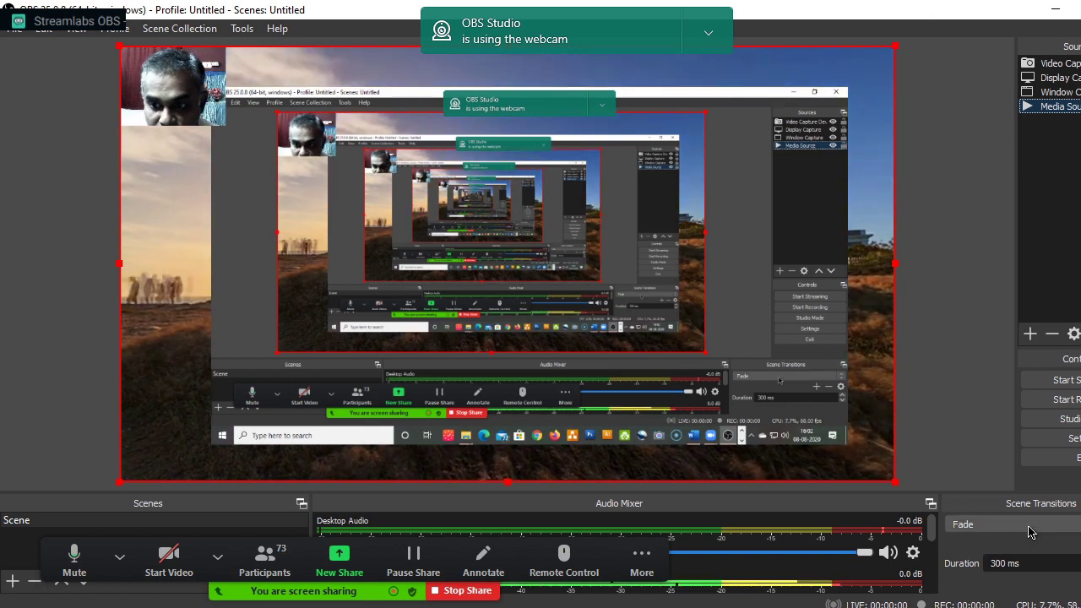
Step: Move the meeting toolbar clear of the audio mixer and lower the Media Source volume to -22.4 dB
{"action": "left_click", "coordinate": [641, 559]}
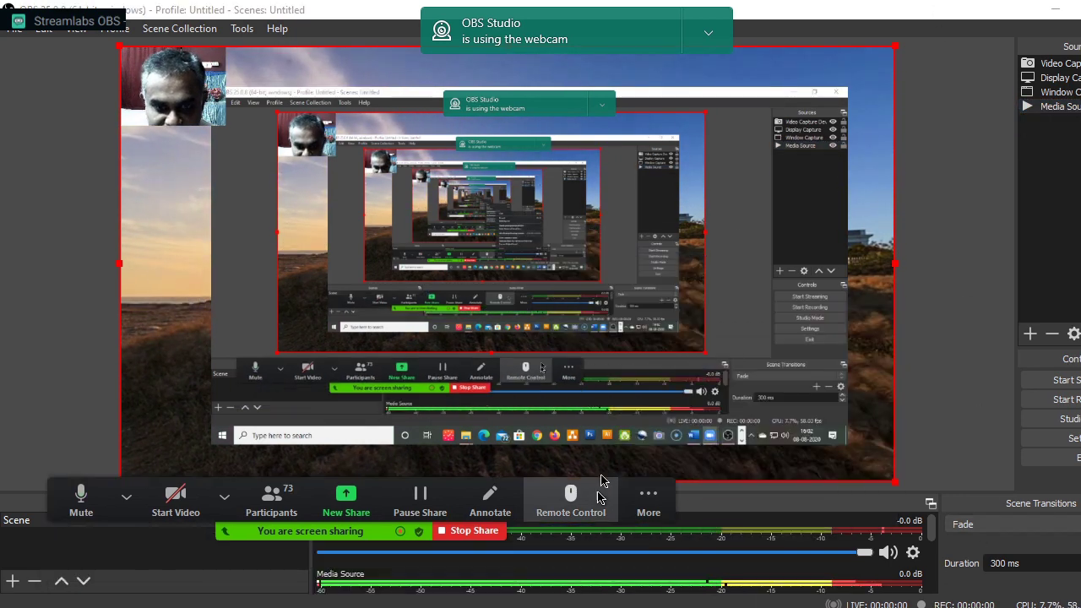
{"action": "left_click_drag", "start_coordinate": [594, 555], "coordinate": [748, 19]}
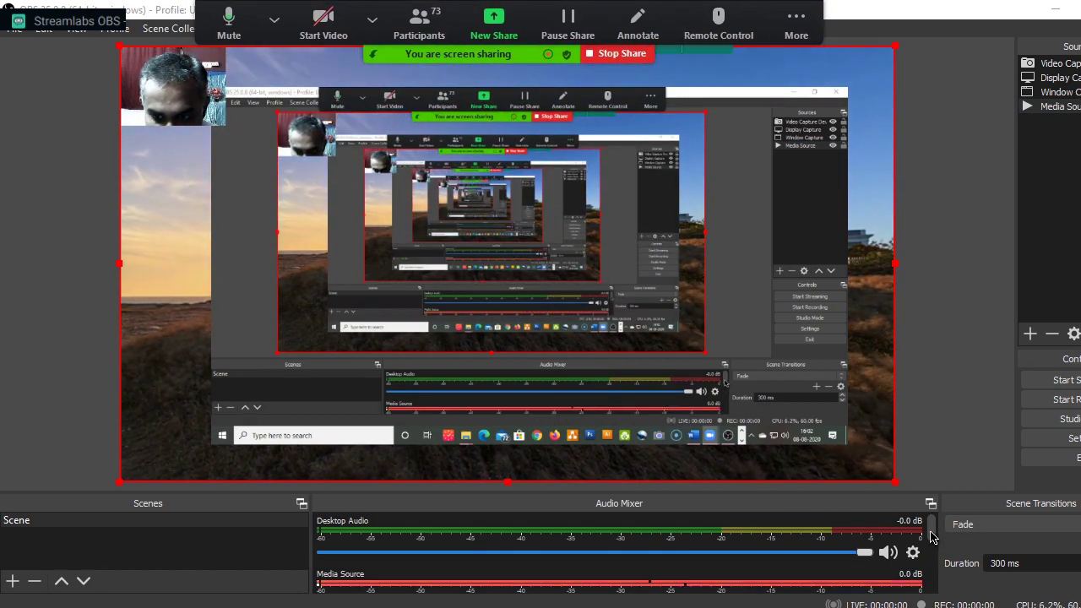
{"action": "left_click_drag", "start_coordinate": [931, 537], "coordinate": [931, 552]}
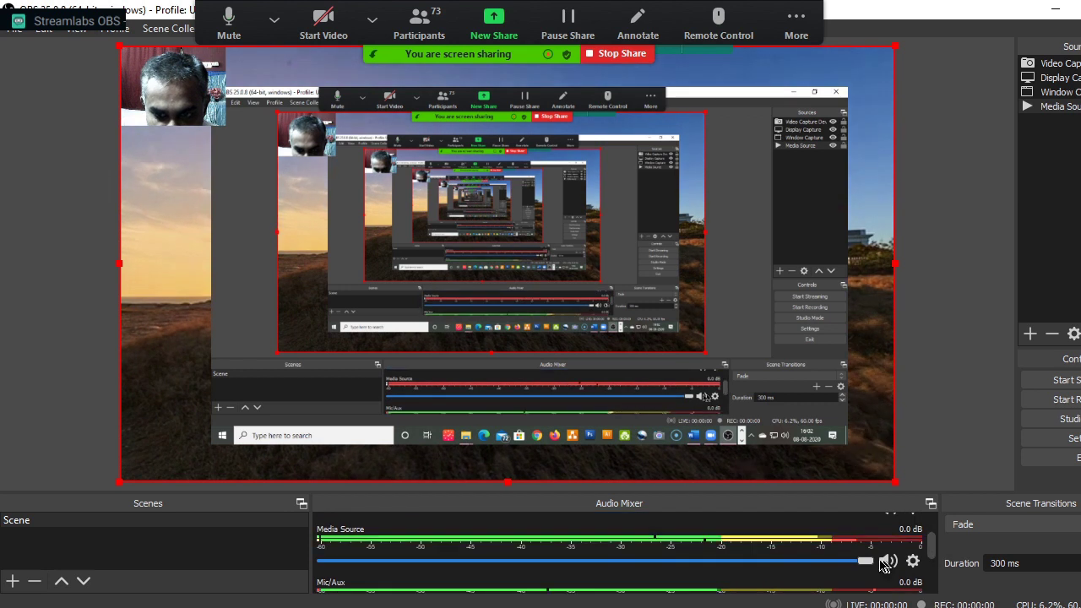
{"action": "left_click_drag", "start_coordinate": [863, 562], "coordinate": [570, 591]}
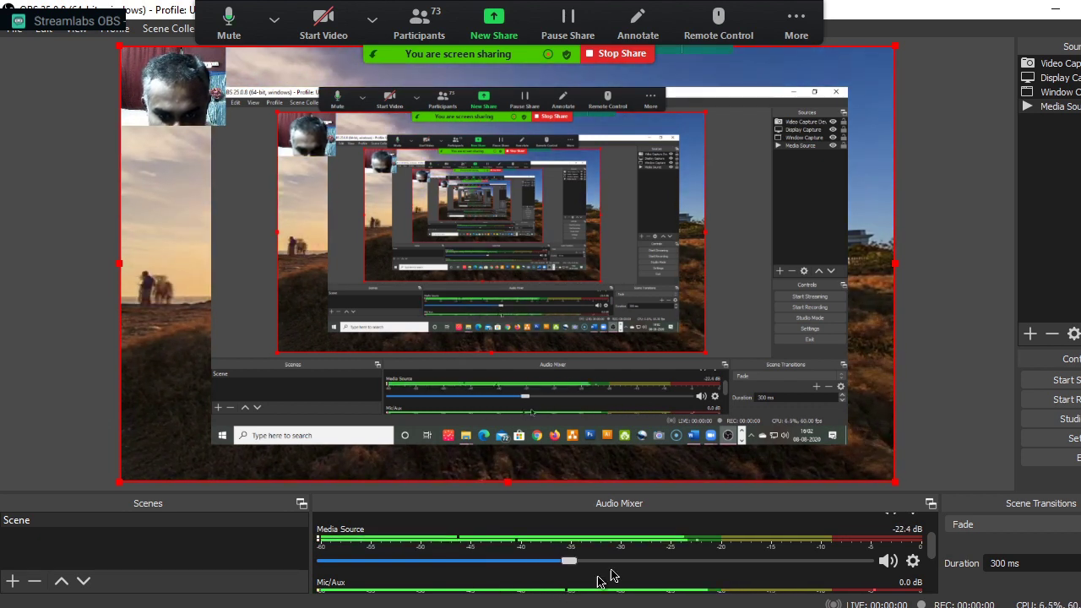
Step: Start recording the scene, minimize OBS Studio and switch to the PowerPoint presentation
{"action": "left_click", "coordinate": [1078, 213]}
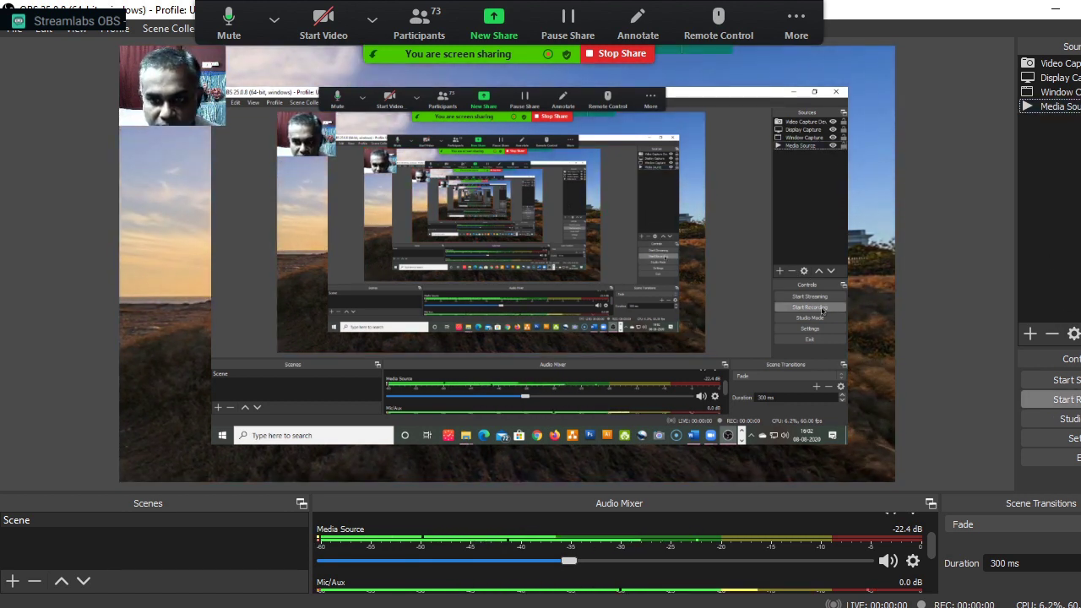
{"action": "left_click", "coordinate": [1068, 400]}
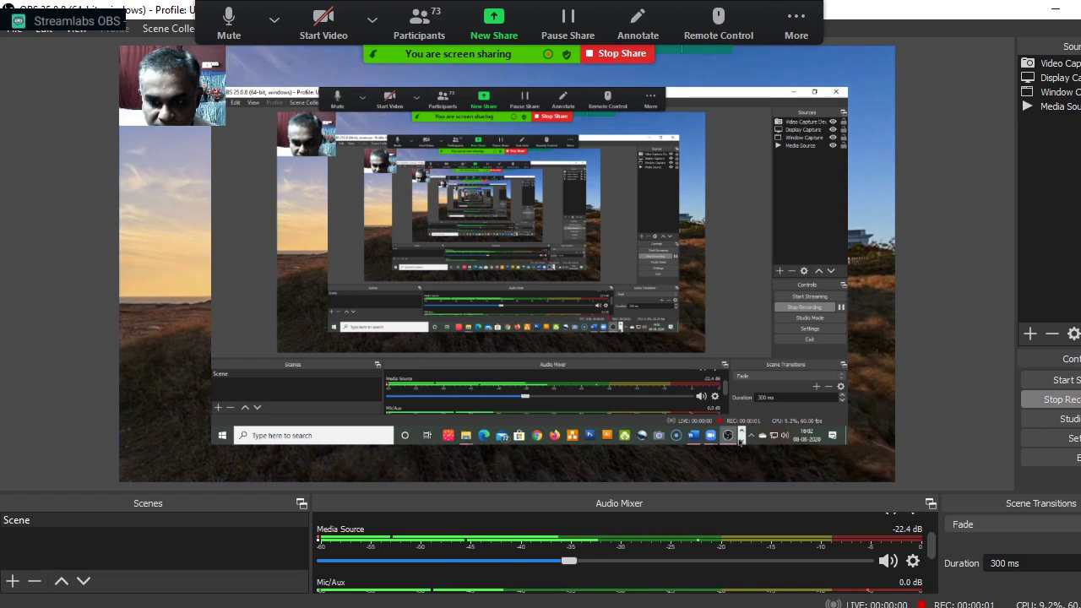
{"action": "left_click", "coordinate": [1056, 10]}
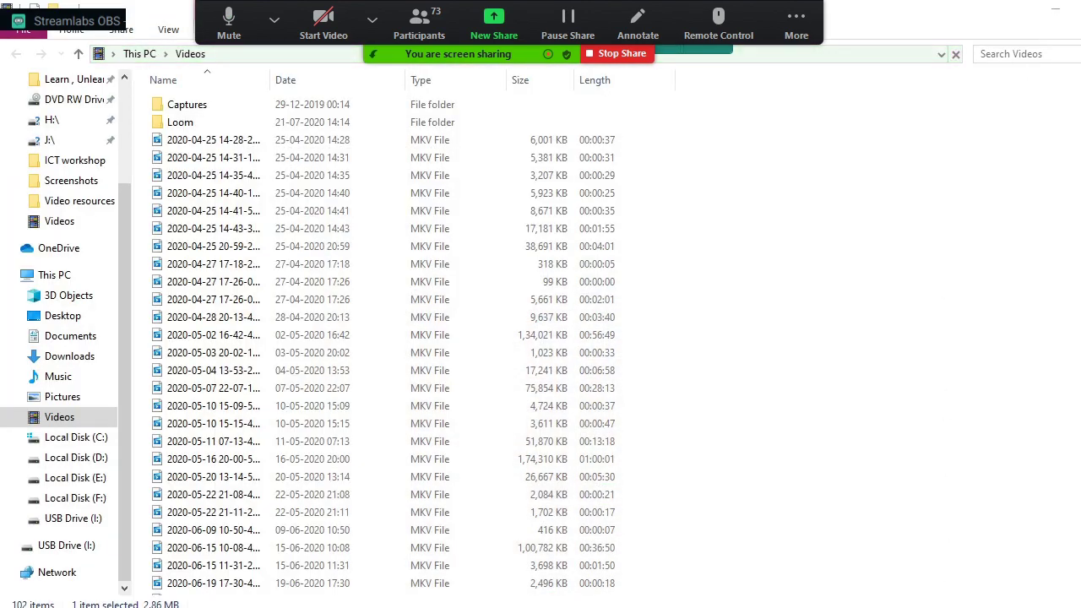
{"action": "key", "text": "alt+Tab"}
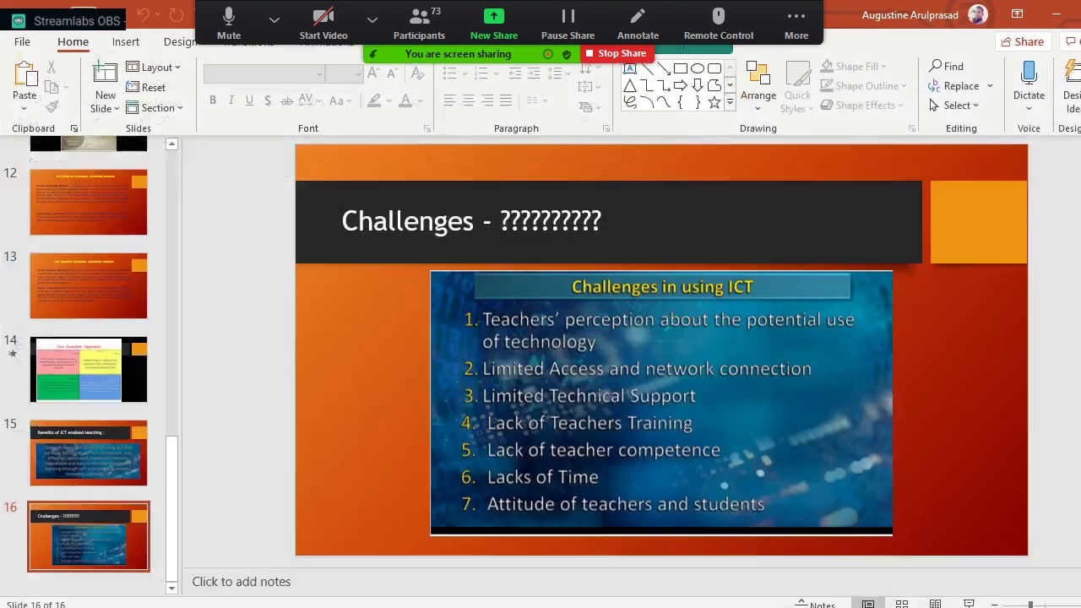
Step: Run the slide show from slide 1, advance until the slide 2 title is revealed, and end the show
{"action": "scroll", "coordinate": [347, 341], "scroll_direction": "up", "scroll_amount": 15}
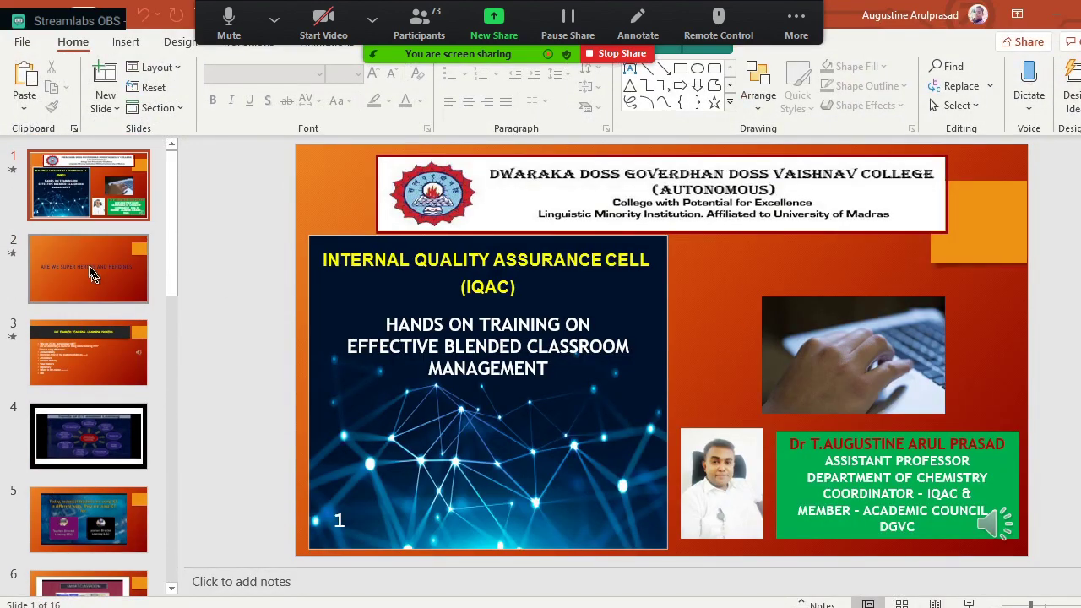
{"action": "left_click", "coordinate": [97, 181]}
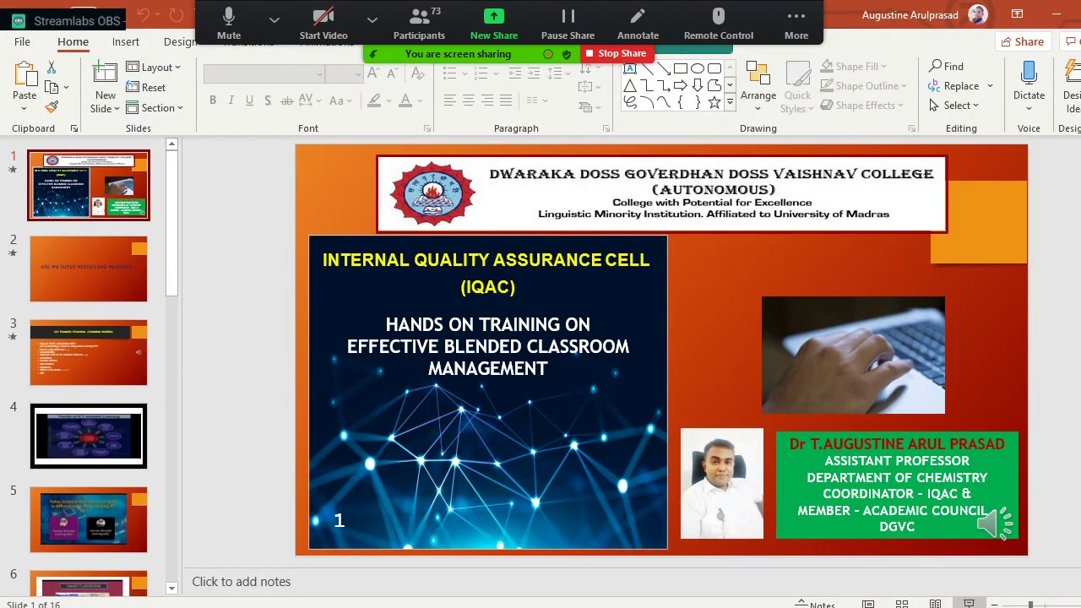
{"action": "key", "text": "F5"}
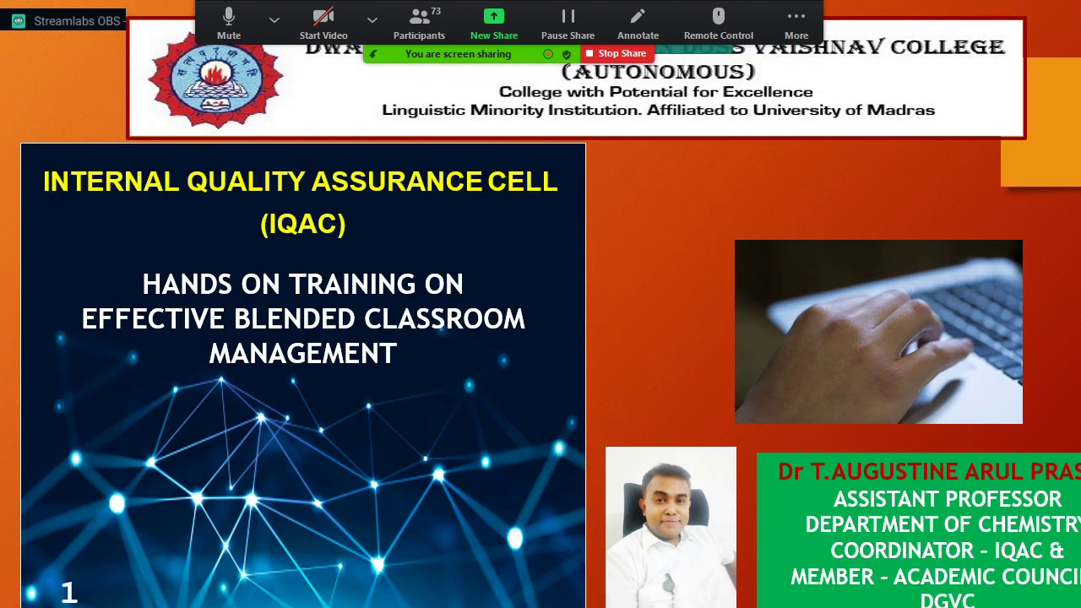
{"action": "key", "text": "Right"}
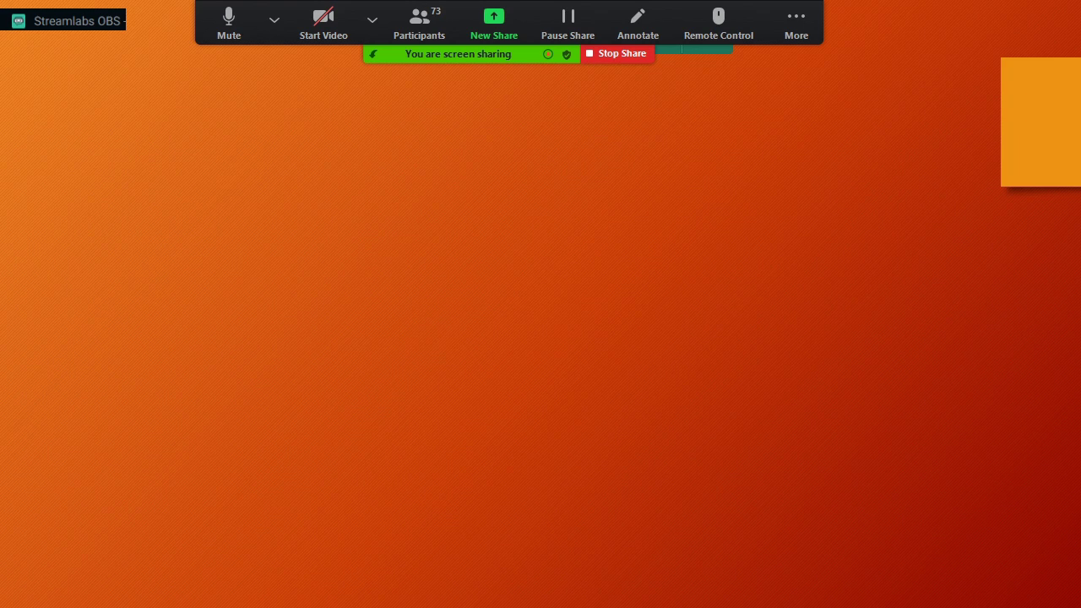
{"action": "key", "text": "Right"}
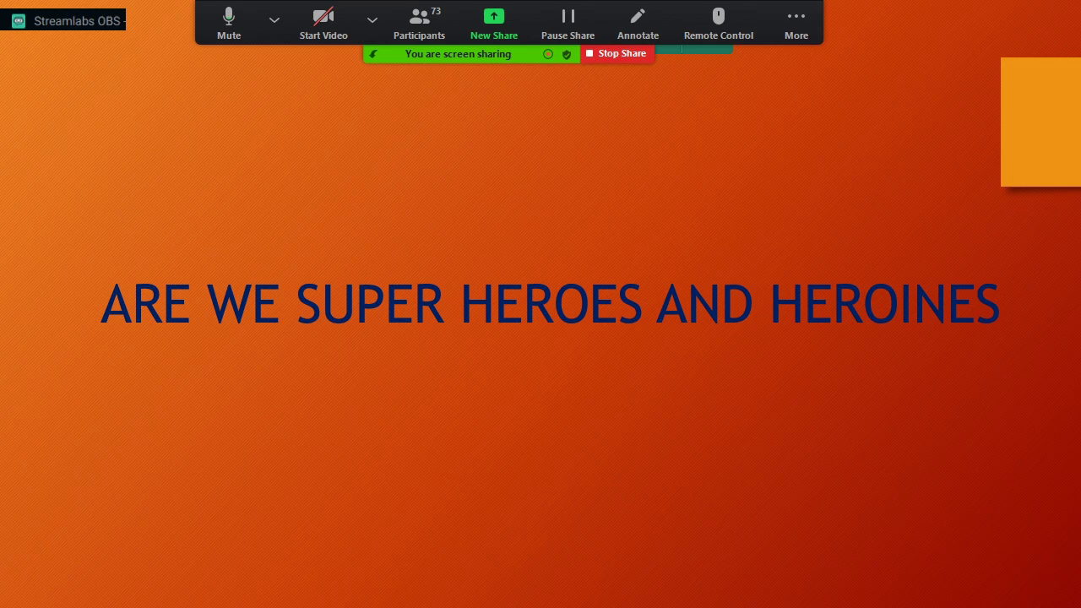
{"action": "key", "text": "Escape"}
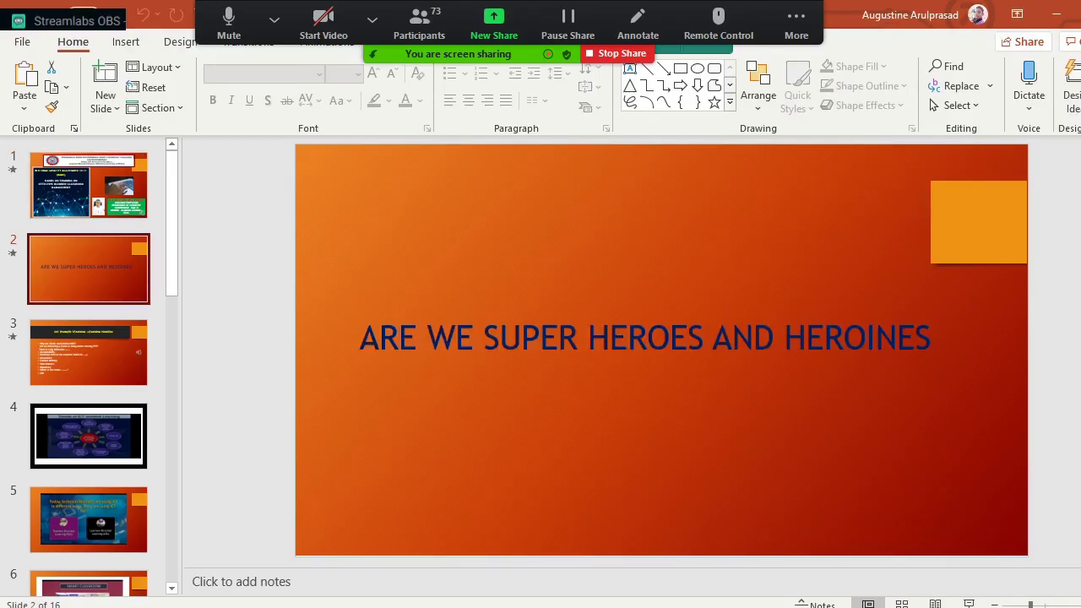
{"action": "left_click", "coordinate": [978, 606]}
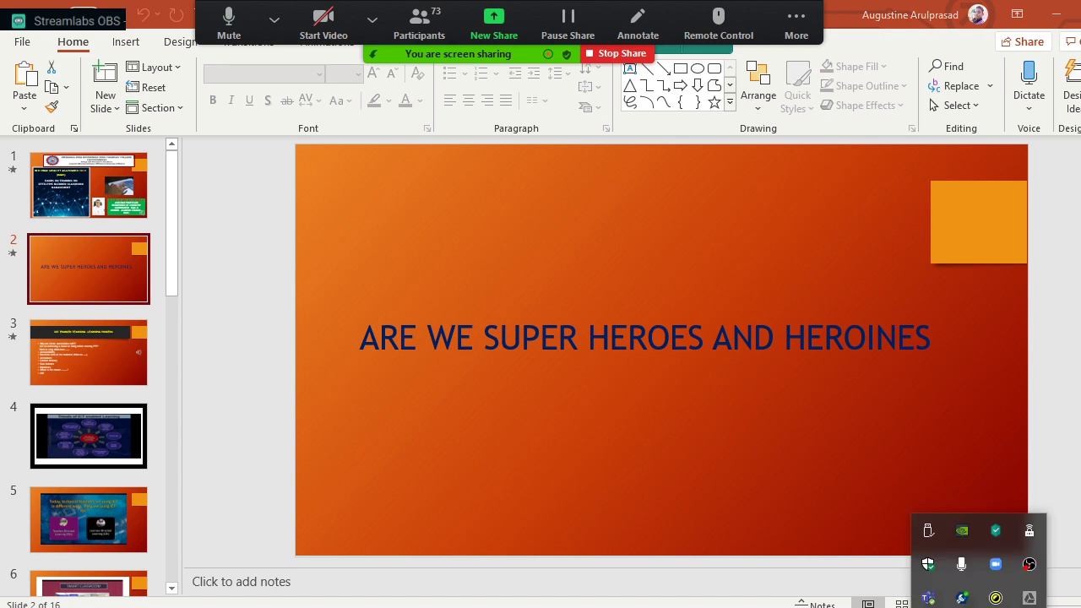
{"action": "left_click", "coordinate": [978, 606]}
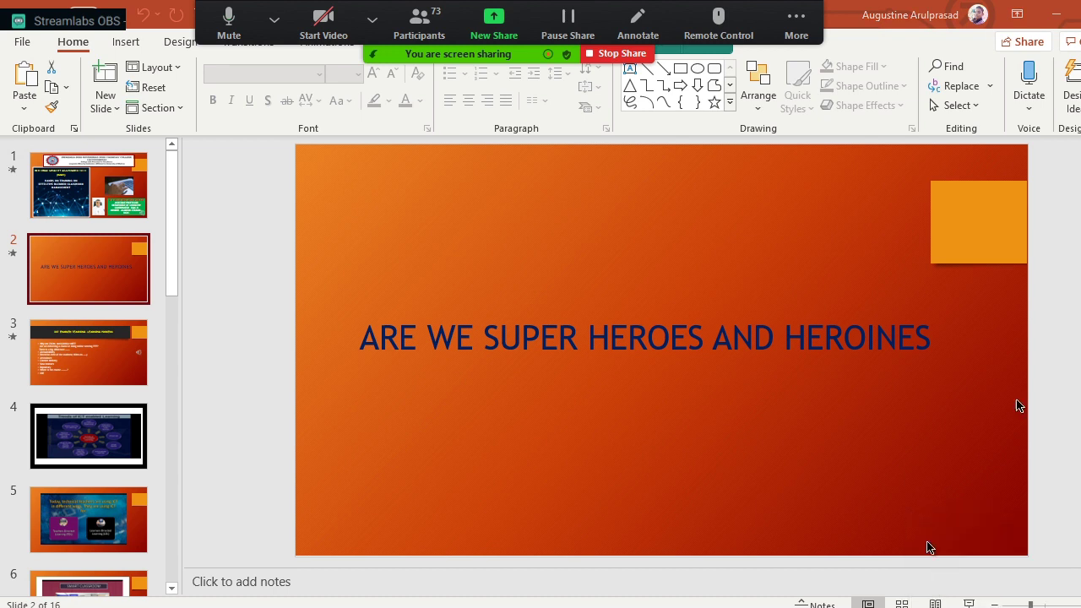